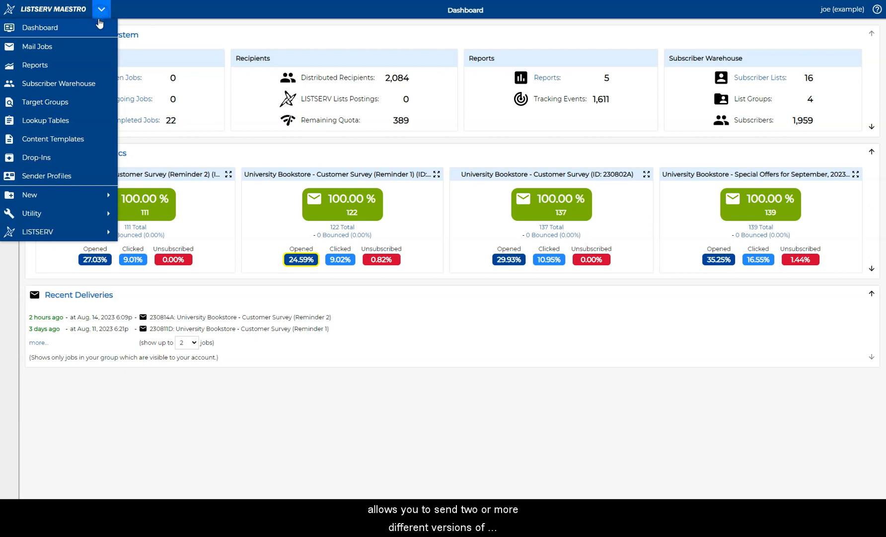
Look through the subscribers of the Goode University Daily News list in the Subscriber Warehouse.
{"action": "left_click", "coordinate": [89, 84]}
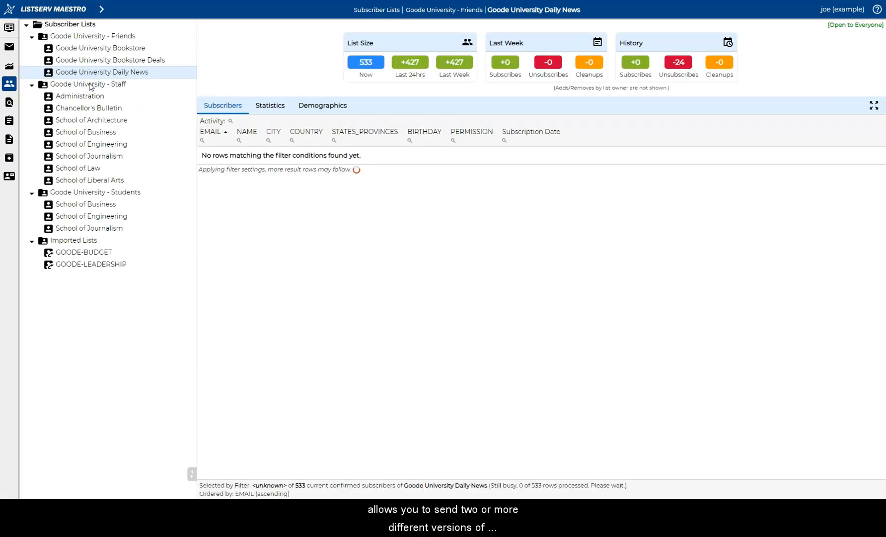
{"action": "scroll", "coordinate": [770, 231], "scroll_direction": "down", "scroll_amount": 15}
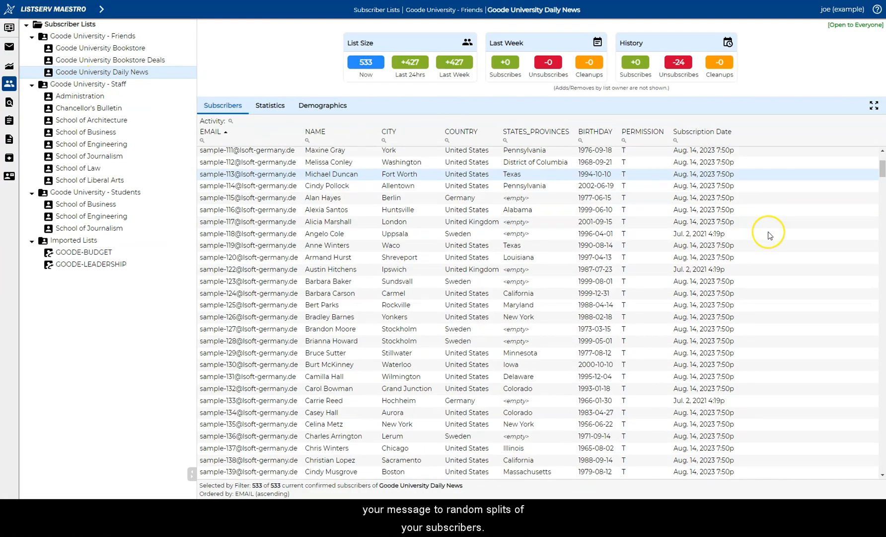
{"action": "scroll", "coordinate": [770, 235], "scroll_direction": "down", "scroll_amount": 1}
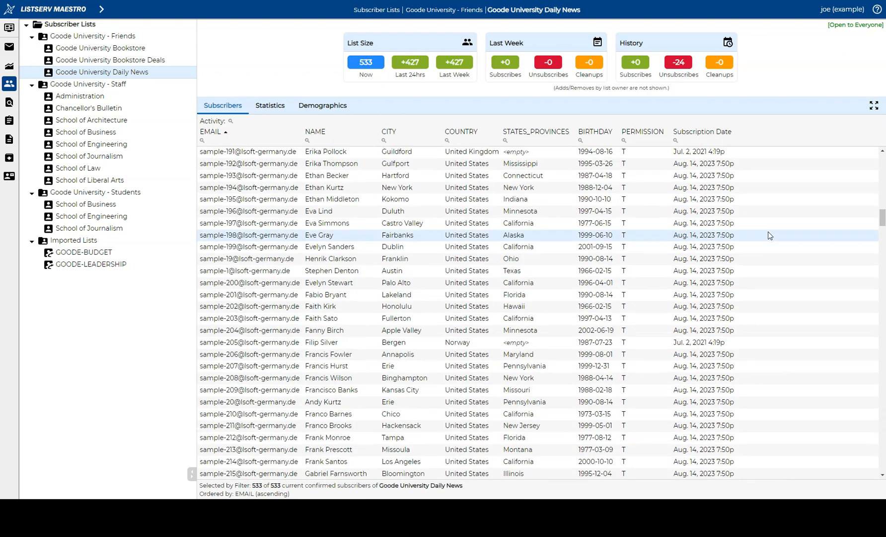
{"action": "scroll", "coordinate": [770, 235], "scroll_direction": "up", "scroll_amount": 15}
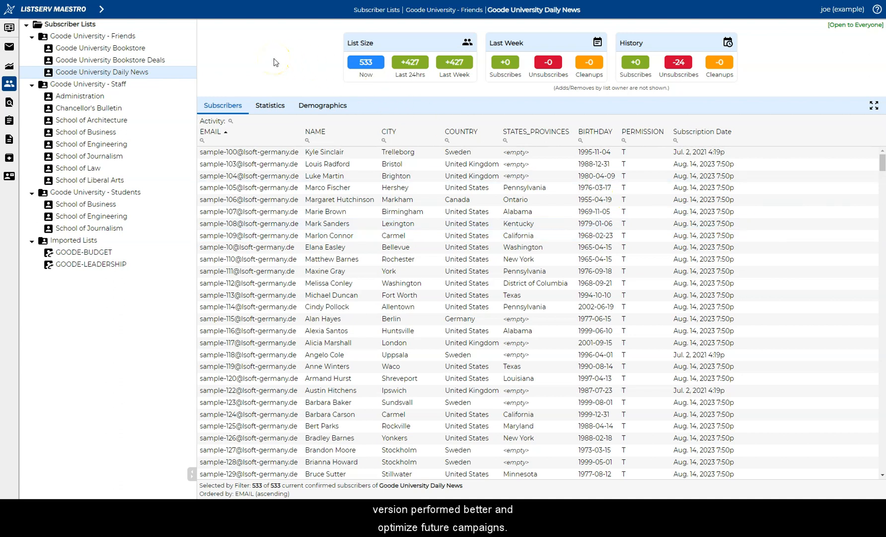
Go to the mail jobs and start creating a new A/B-split job.
{"action": "left_click", "coordinate": [101, 9]}
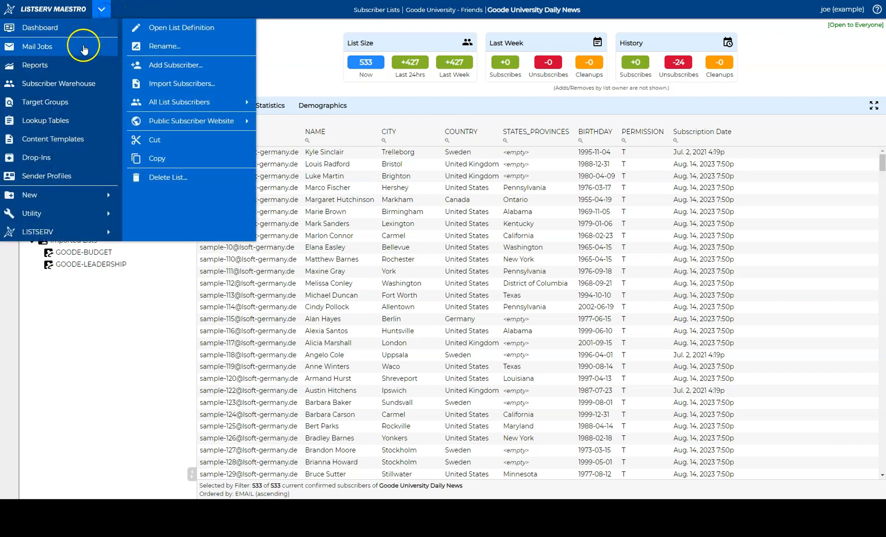
{"action": "left_click", "coordinate": [83, 48]}
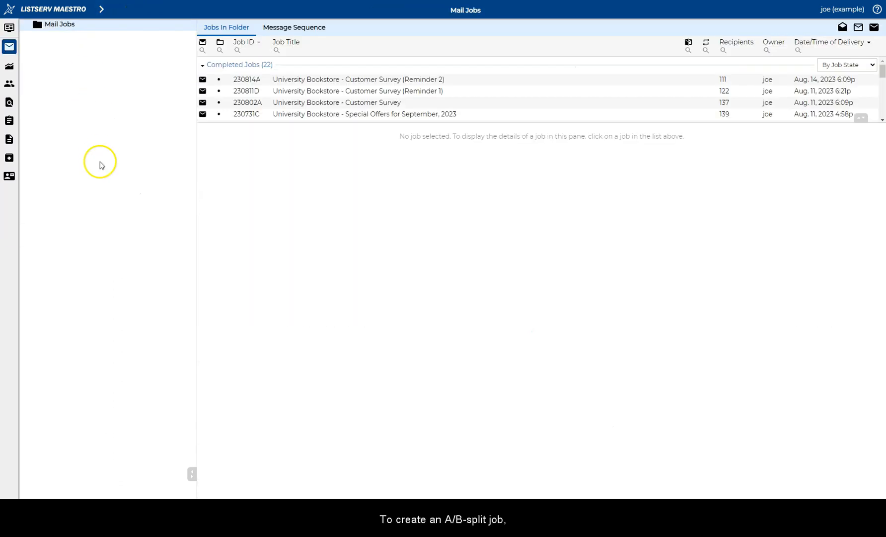
{"action": "left_click", "coordinate": [101, 10]}
{"action": "left_click", "coordinate": [96, 197]}
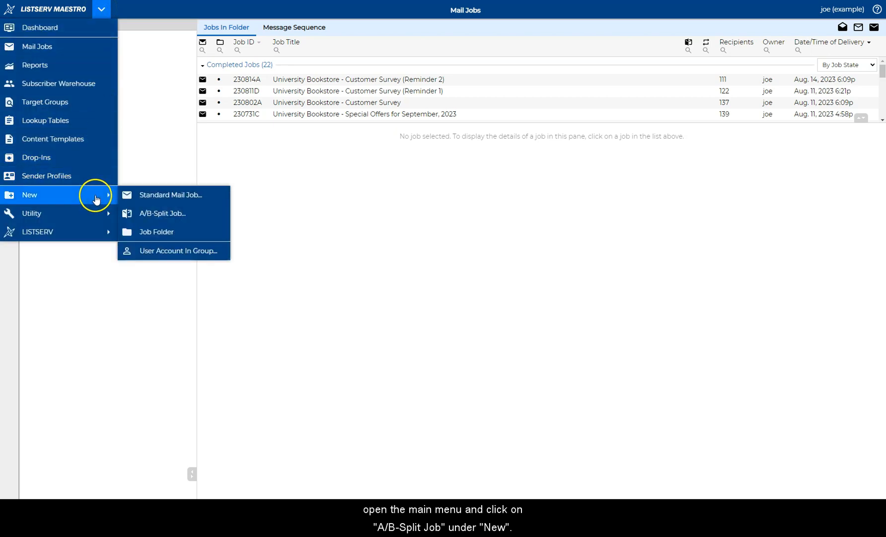
{"action": "left_click", "coordinate": [162, 214]}
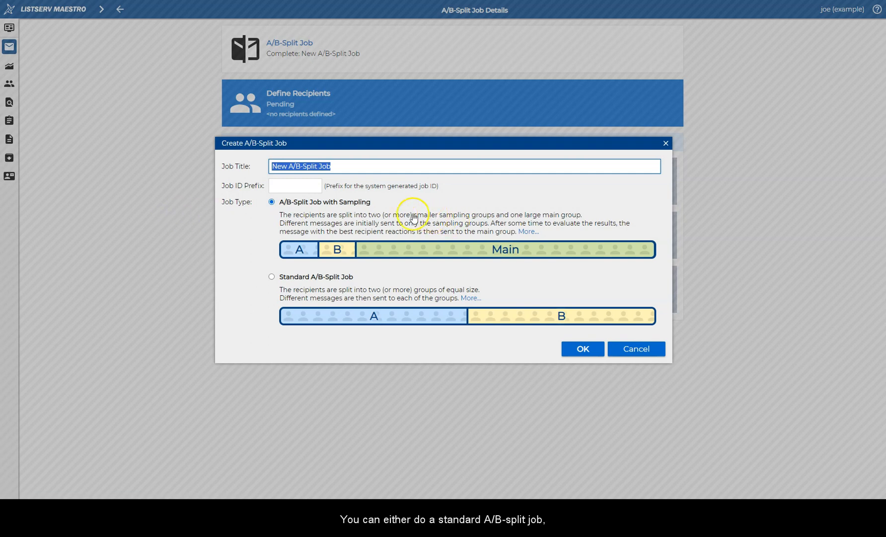
Create the job as an A/B-Split Job with Sampling titled "Goode University News - August 15, 2023".
{"action": "left_click", "coordinate": [271, 276]}
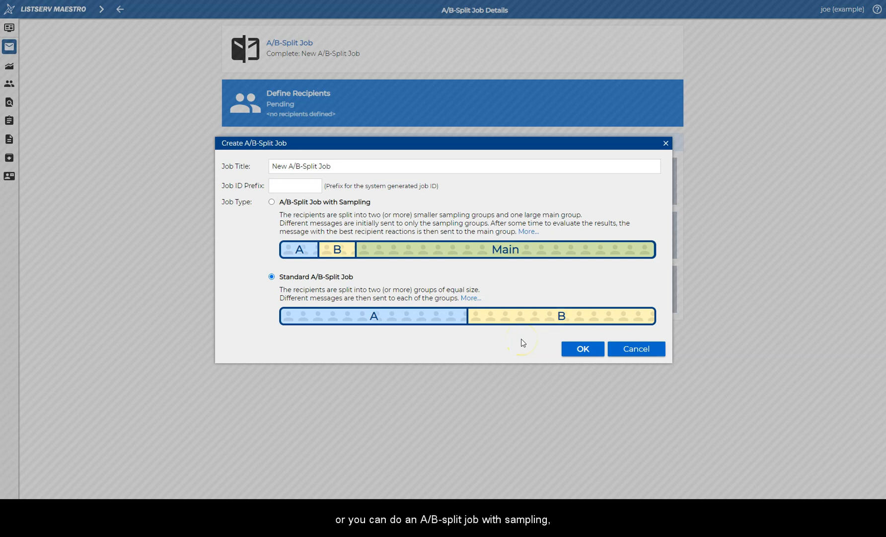
{"action": "left_click", "coordinate": [271, 202]}
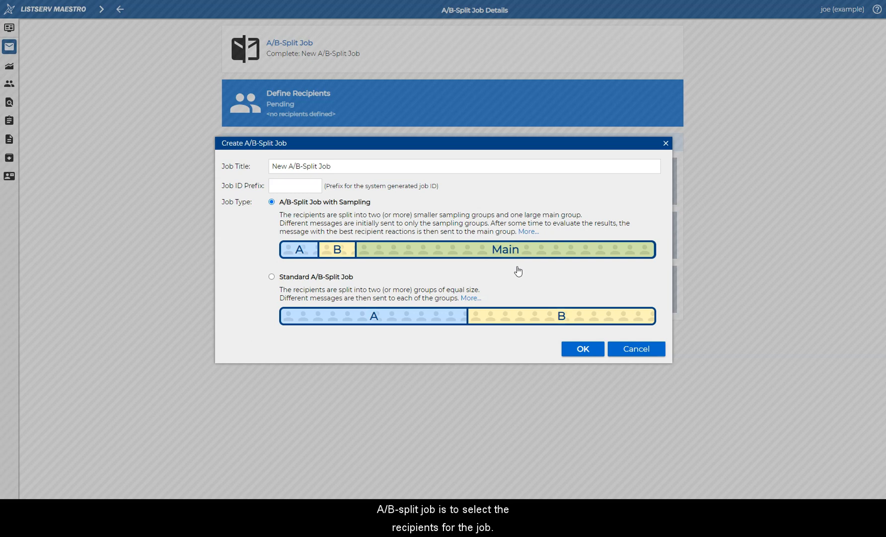
{"action": "left_click_drag", "start_coordinate": [346, 167], "coordinate": [246, 168]}
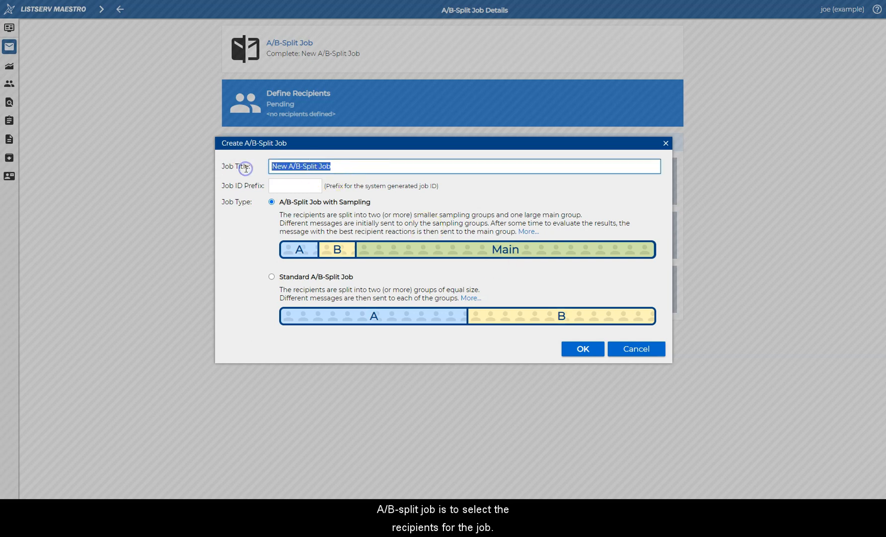
{"action": "type", "text": "Goode University News - August 15, 2023"}
{"action": "left_click", "coordinate": [595, 349]}
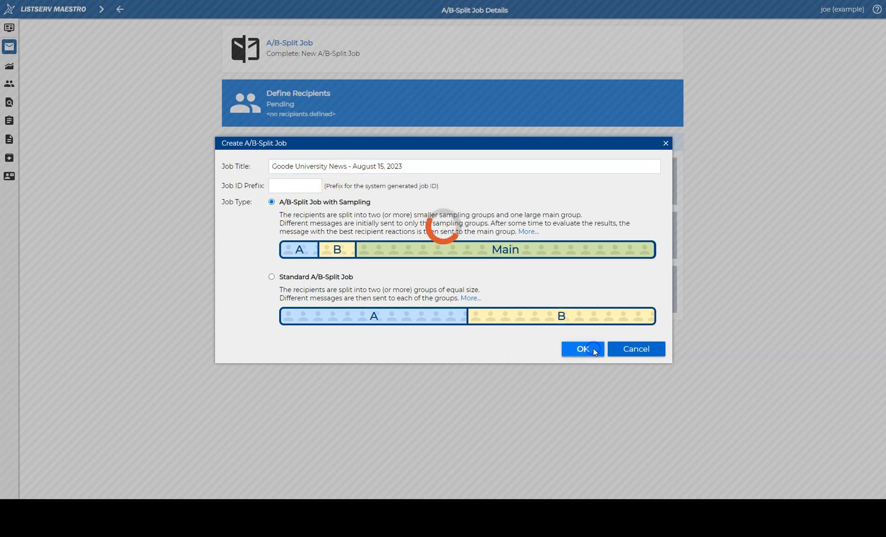
Define the recipients as all active subscribers of the Goode University Daily News list, determining the recipient count before saving.
{"action": "left_click", "coordinate": [348, 98]}
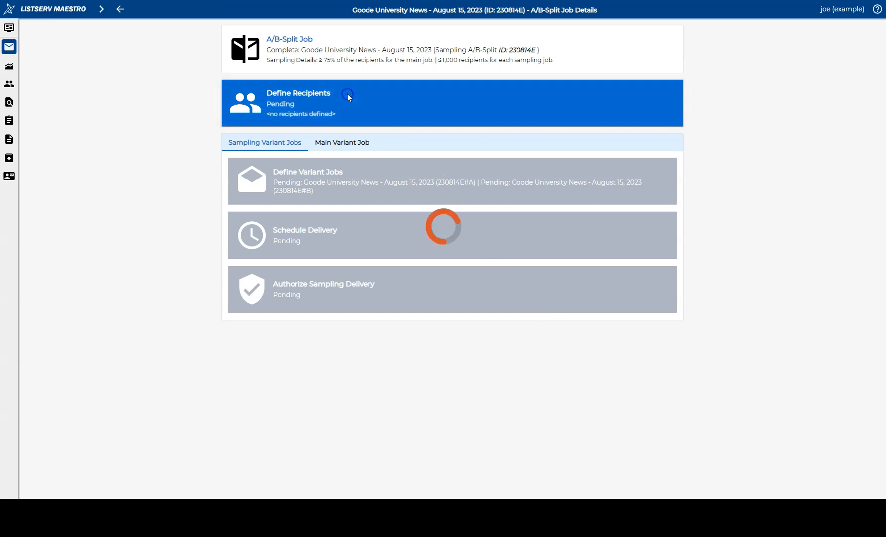
{"action": "left_click", "coordinate": [231, 90]}
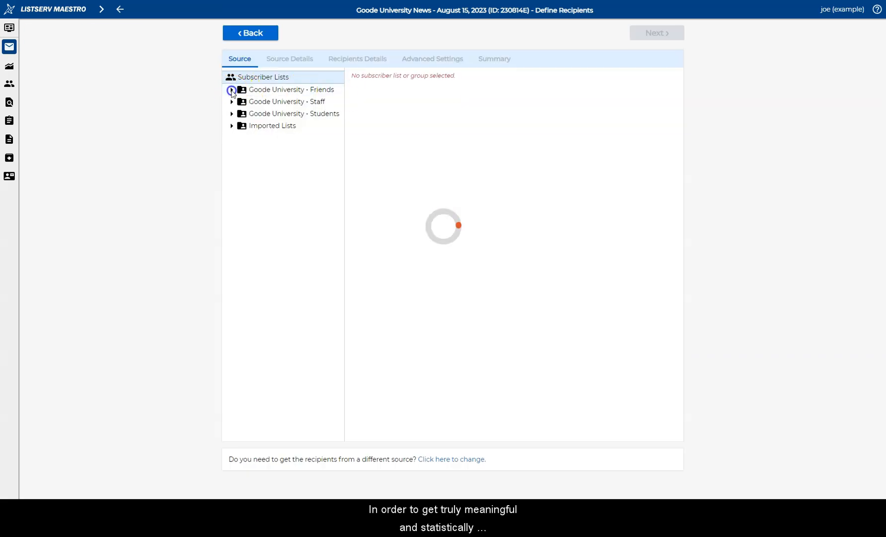
{"action": "left_click", "coordinate": [349, 127]}
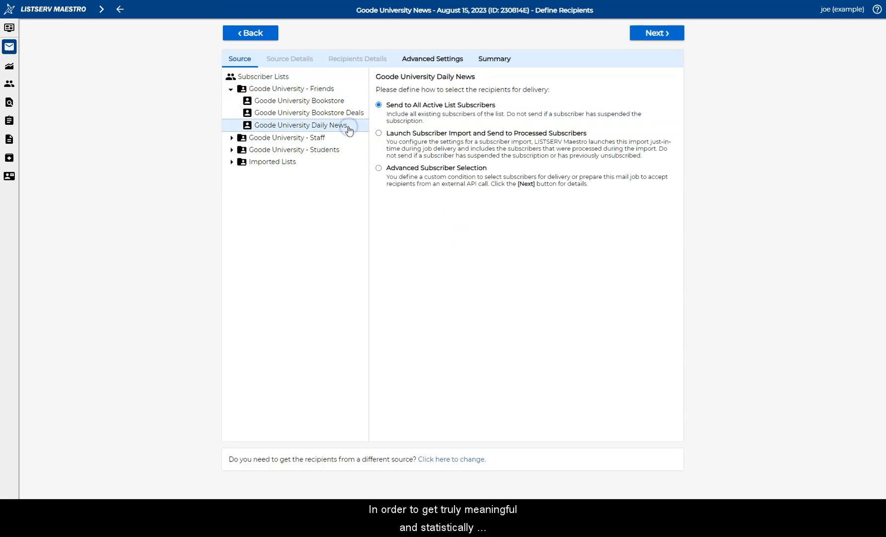
{"action": "left_click", "coordinate": [654, 37]}
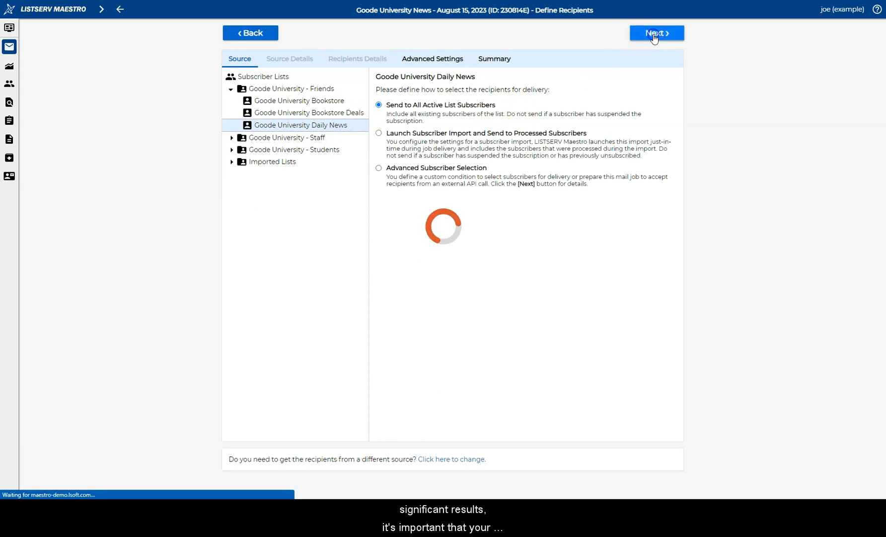
{"action": "left_click", "coordinate": [247, 124]}
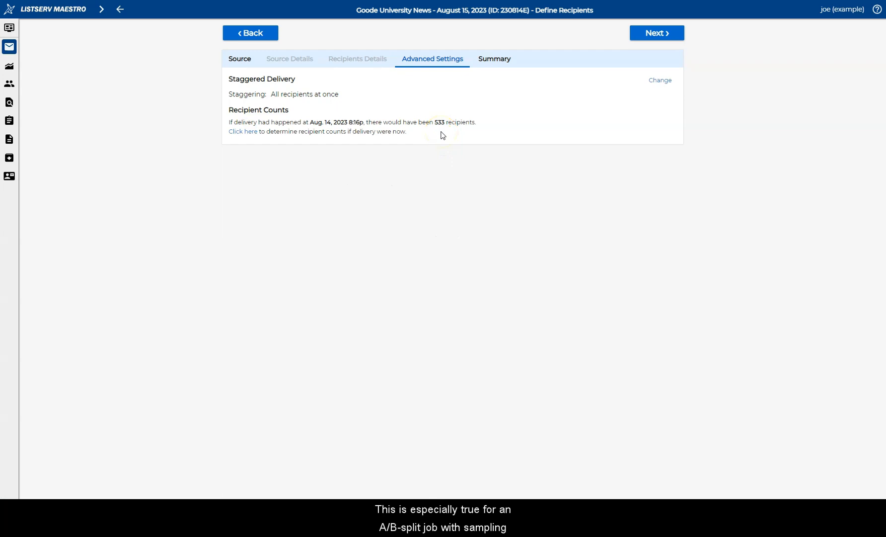
{"action": "left_click", "coordinate": [646, 40]}
{"action": "left_click", "coordinate": [645, 38]}
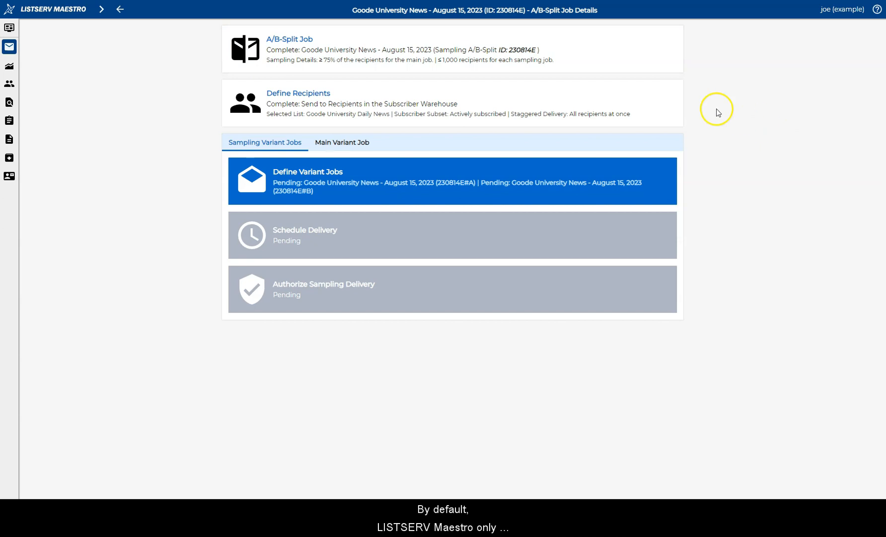
Check the percentage of recipients reserved for the main job in the A/B-split job's properties.
{"action": "left_click", "coordinate": [413, 59]}
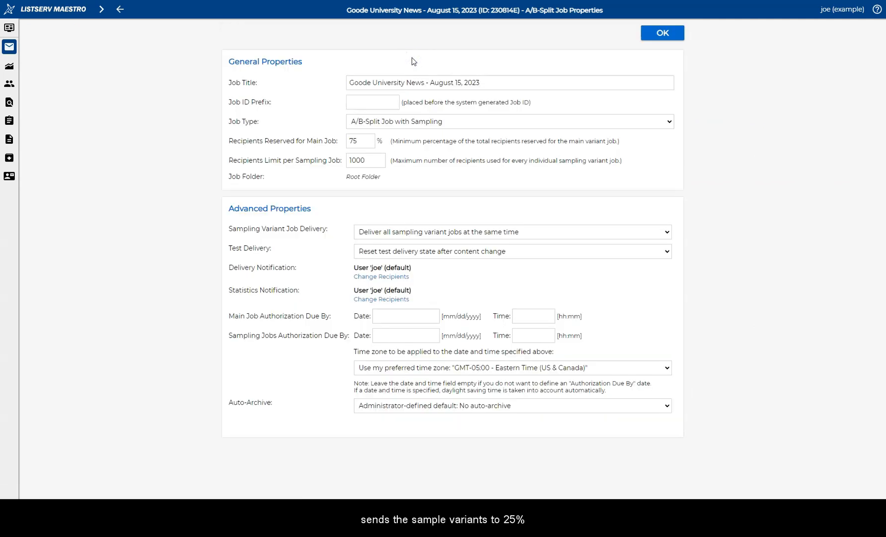
{"action": "double_click", "coordinate": [365, 141]}
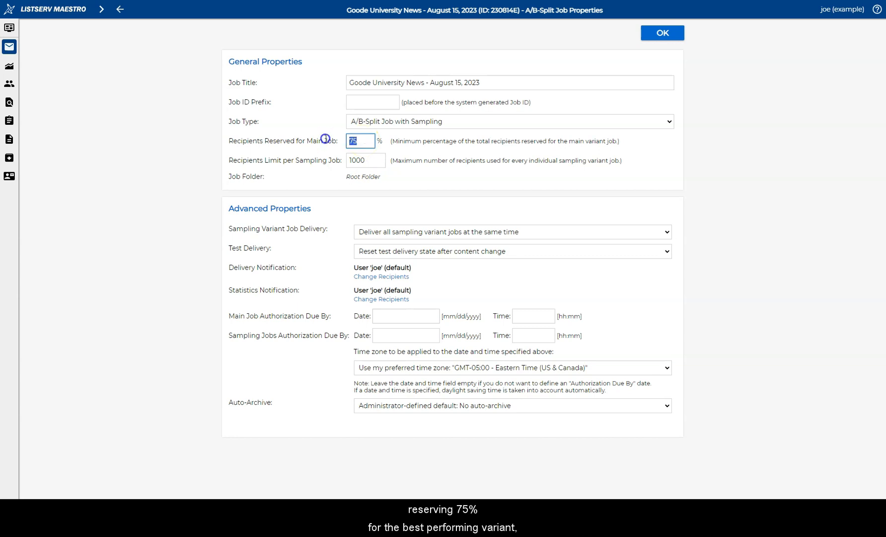
{"action": "left_click", "coordinate": [648, 144]}
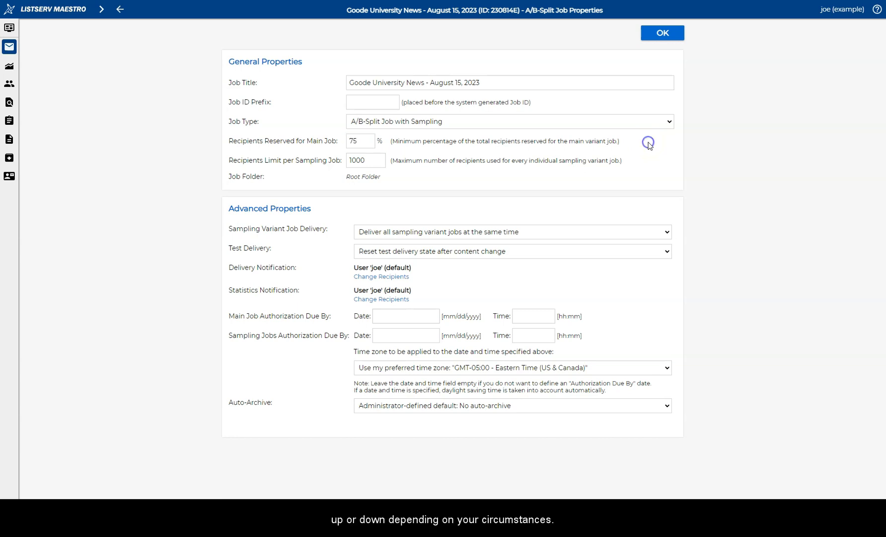
{"action": "left_click", "coordinate": [664, 35]}
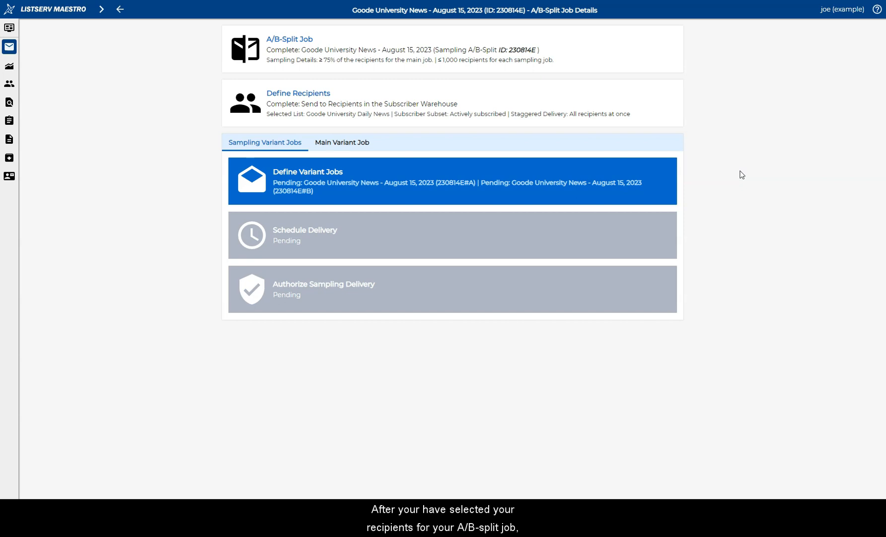
Add two extra sampling variant jobs to the A/B-split job.
{"action": "left_click", "coordinate": [393, 179]}
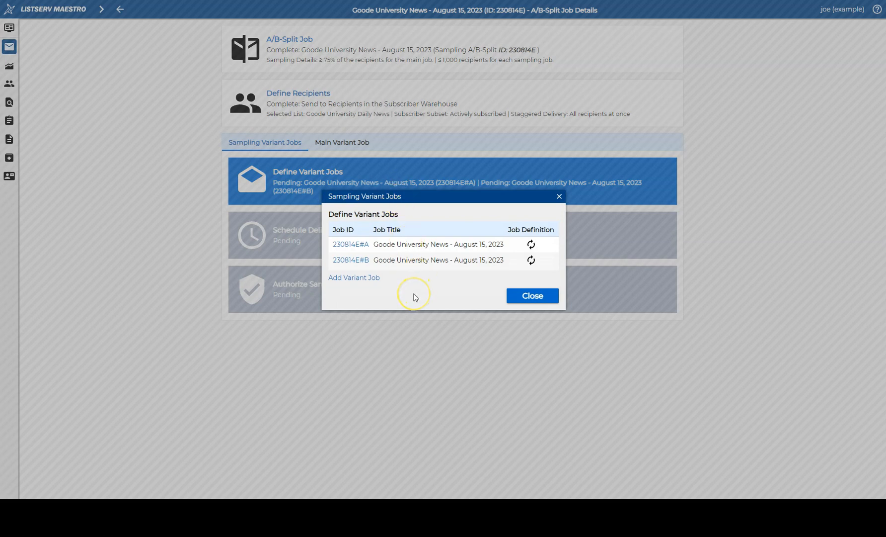
{"action": "left_click", "coordinate": [368, 277]}
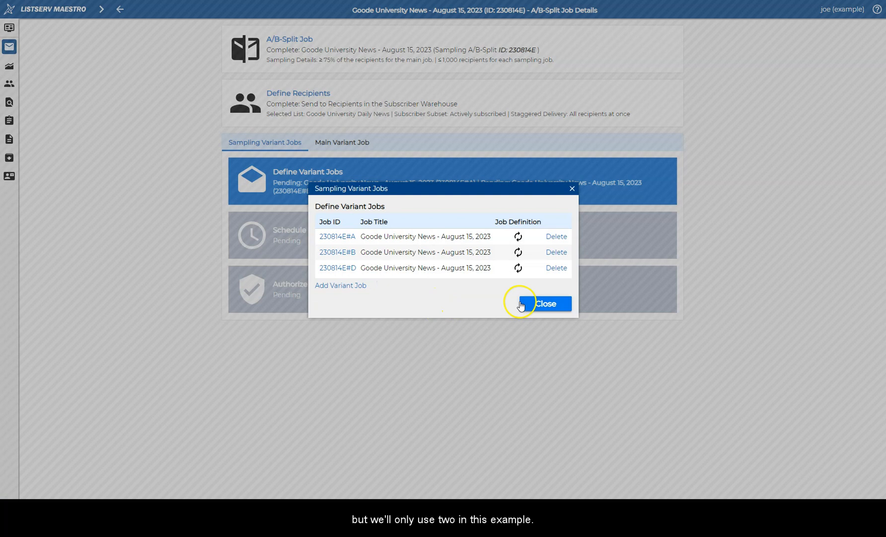
{"action": "left_click", "coordinate": [357, 284]}
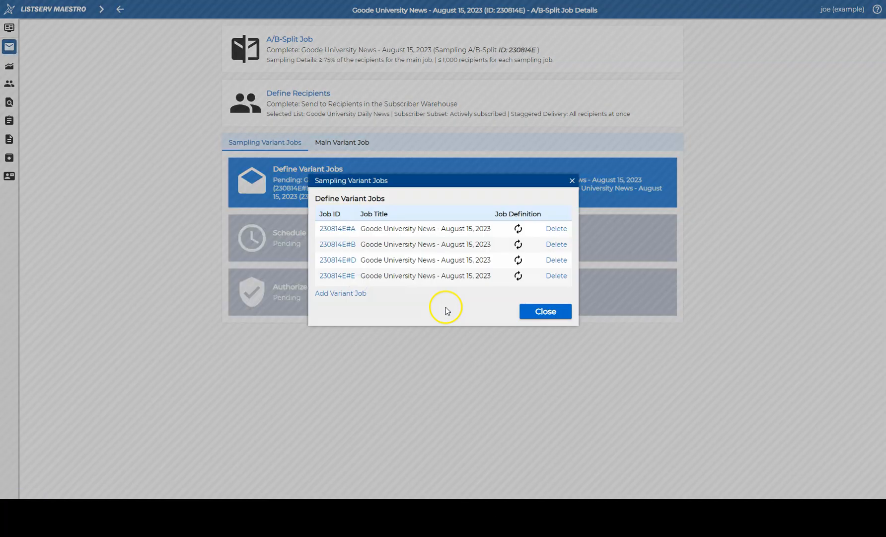
Delete the extra variant jobs 230814E#E and 230814E#D.
{"action": "left_click", "coordinate": [551, 277]}
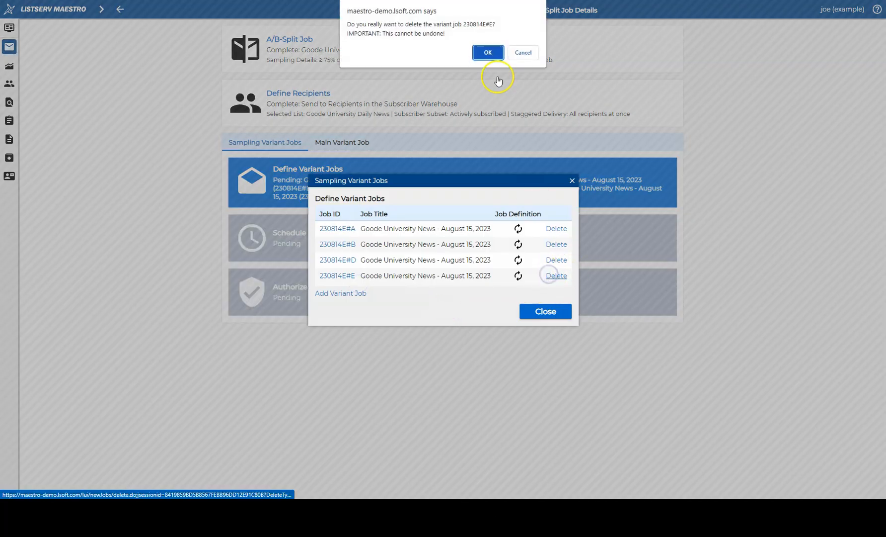
{"action": "left_click", "coordinate": [488, 52]}
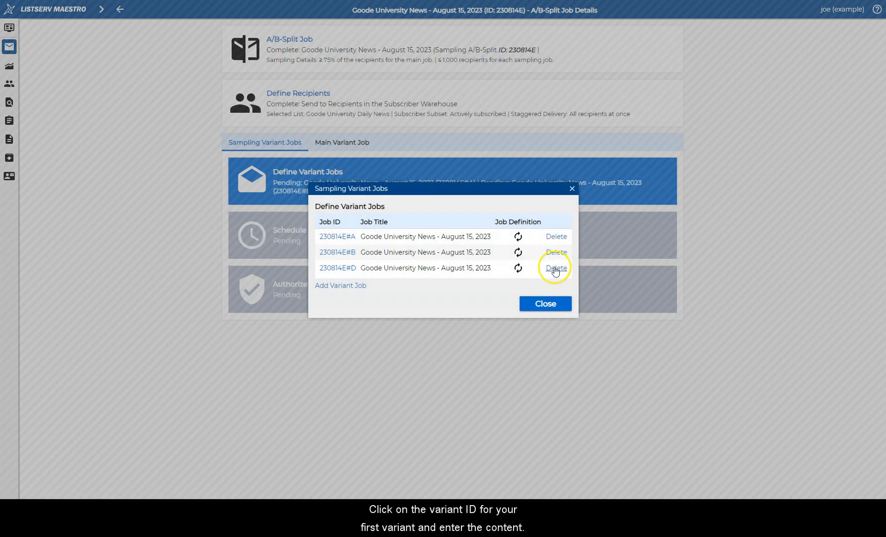
{"action": "left_click", "coordinate": [556, 269]}
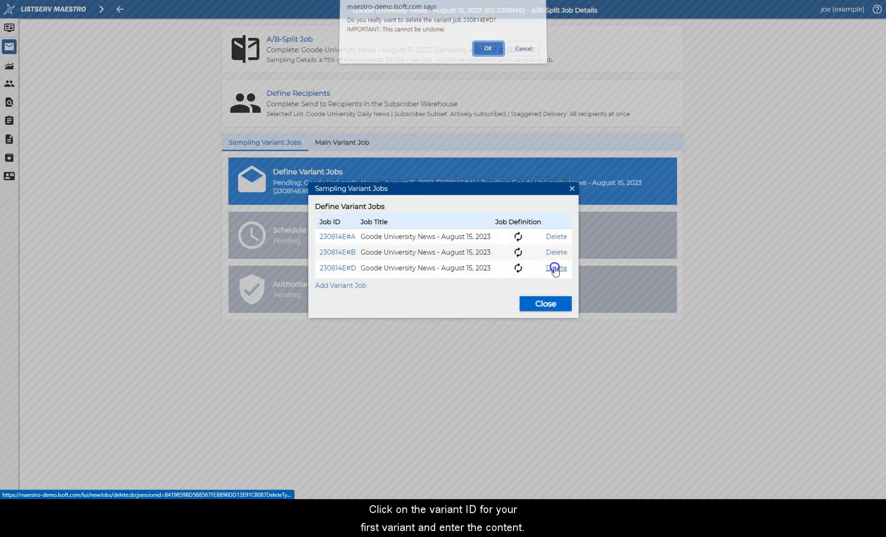
{"action": "left_click", "coordinate": [488, 52]}
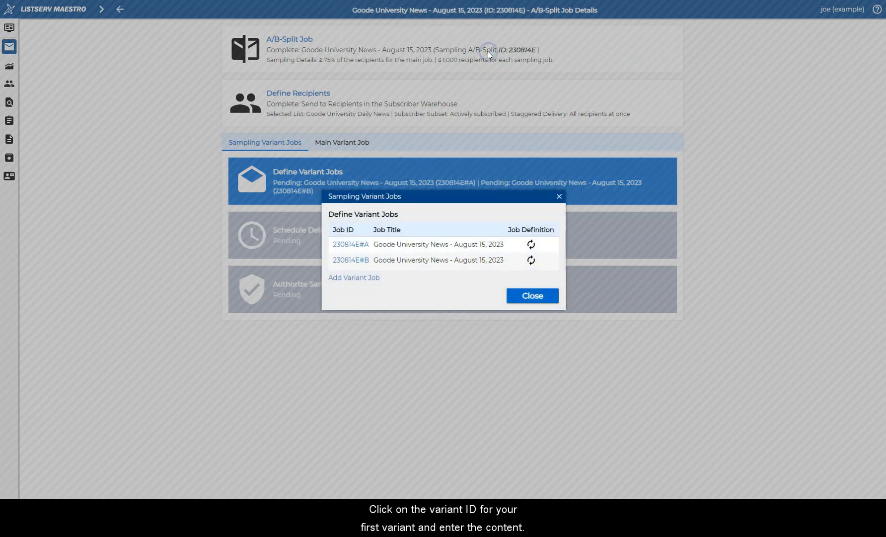
Open variant job 230814E#A and set up its email content for an HTML file upload.
{"action": "left_click", "coordinate": [351, 244]}
{"action": "left_click", "coordinate": [376, 77]}
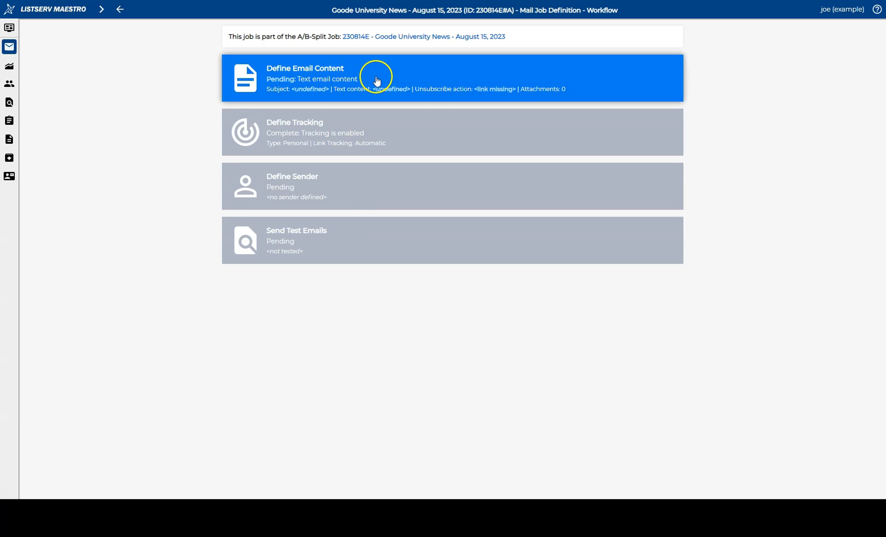
{"action": "left_click", "coordinate": [461, 240]}
{"action": "left_click", "coordinate": [855, 32]}
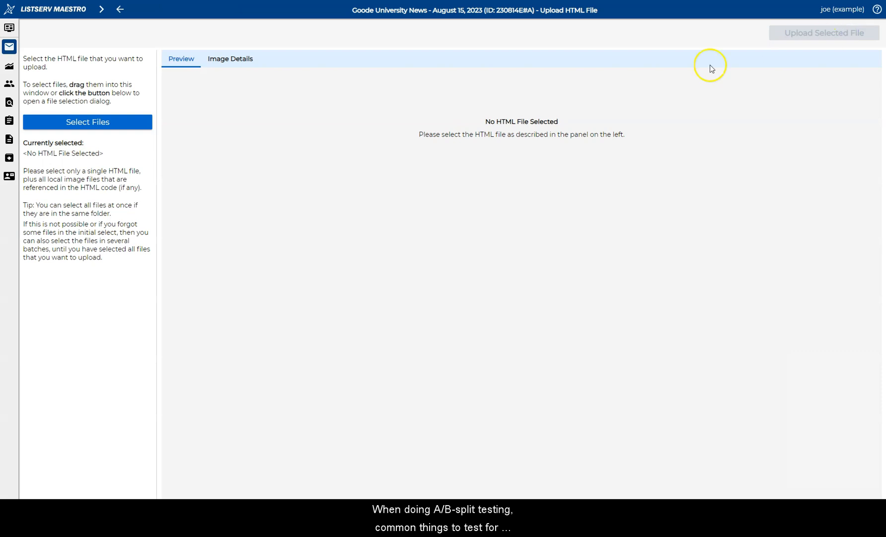
Upload weekly-news.html as the HTML email content of variant A.
{"action": "left_click", "coordinate": [96, 121]}
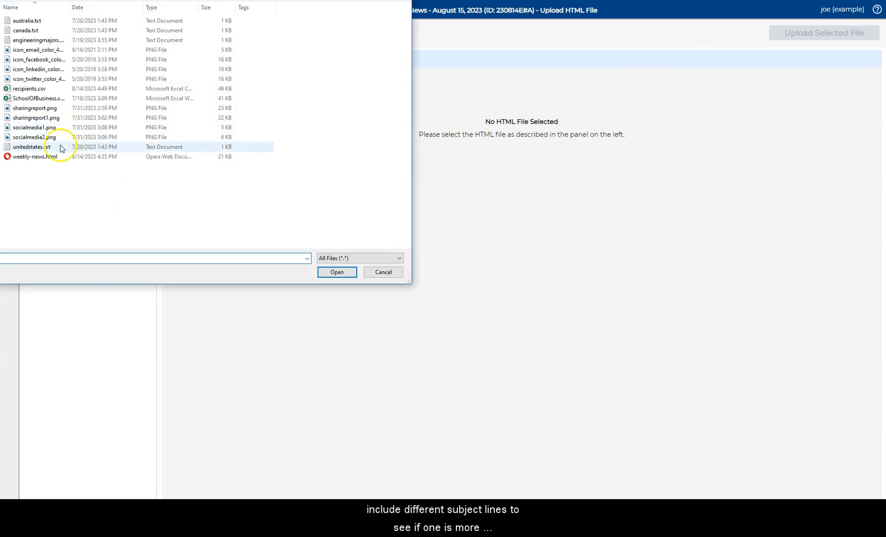
{"action": "left_click", "coordinate": [29, 157]}
{"action": "left_click", "coordinate": [342, 272]}
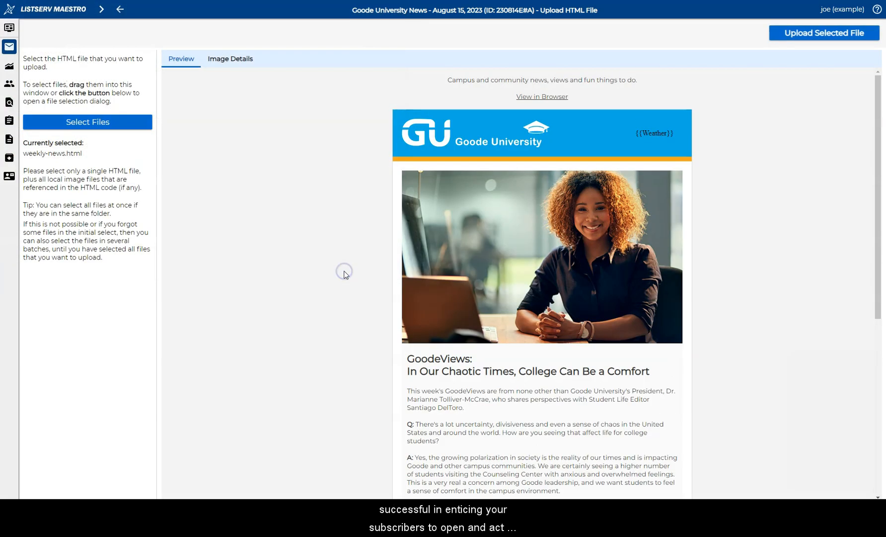
{"action": "left_click", "coordinate": [813, 36]}
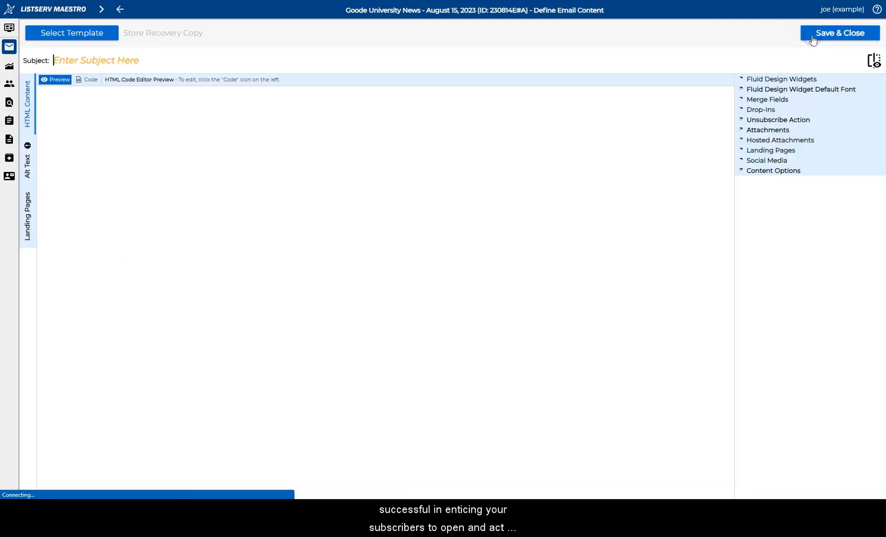
Enter "Goode University News: In Our Chaotic Times, College Can Be a Comfort" as the subject of variant A's email.
{"action": "left_click", "coordinate": [167, 61]}
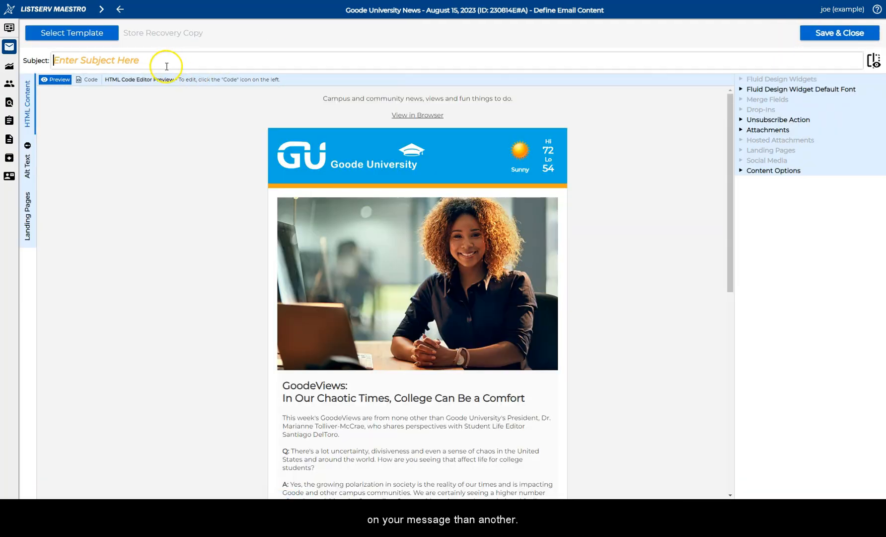
{"action": "type", "text": "Goode University News: In Our Chaotic Times, College Can Be a Comfort"}
{"action": "left_click", "coordinate": [183, 142]}
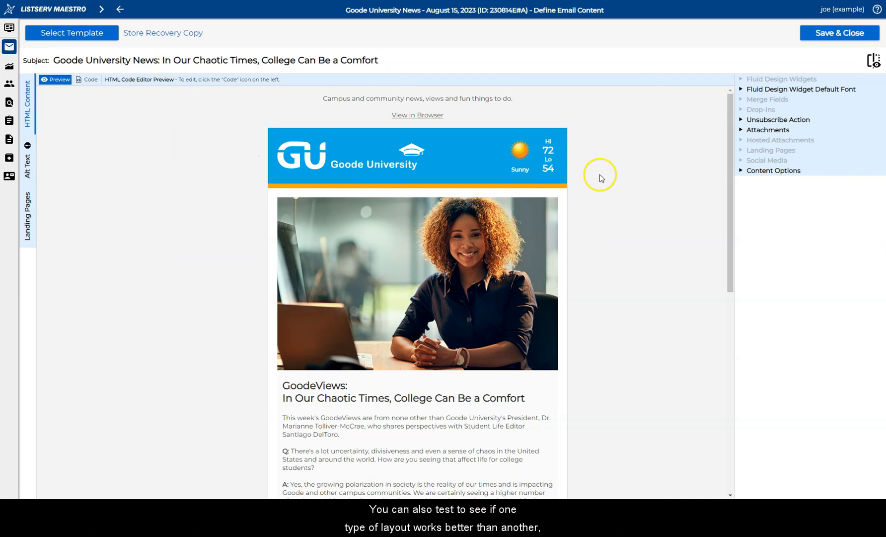
Review the subject line and the newsletter preview of variant A from its header down to its footer.
{"action": "scroll", "coordinate": [603, 259], "scroll_direction": "down", "scroll_amount": 6}
{"action": "scroll", "coordinate": [628, 304], "scroll_direction": "down", "scroll_amount": 2}
{"action": "scroll", "coordinate": [628, 309], "scroll_direction": "up", "scroll_amount": 8}
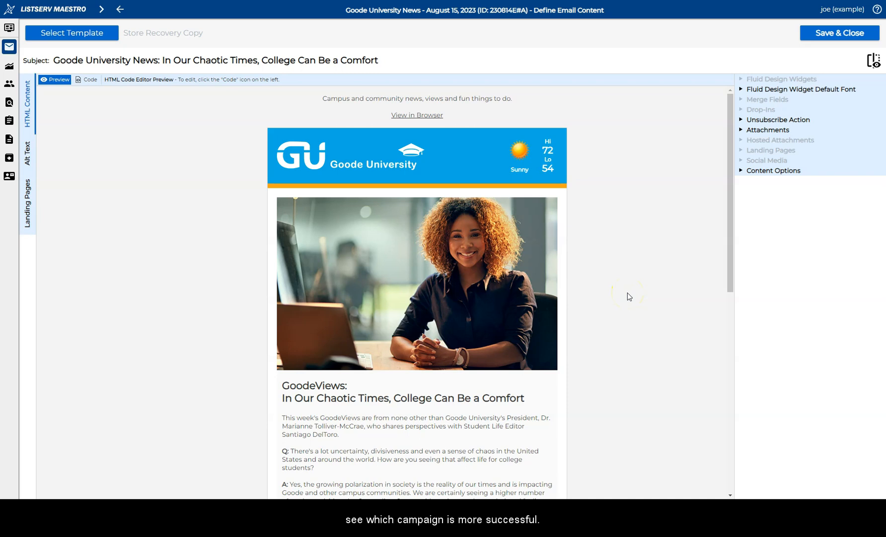
{"action": "scroll", "coordinate": [629, 296], "scroll_direction": "down", "scroll_amount": 8}
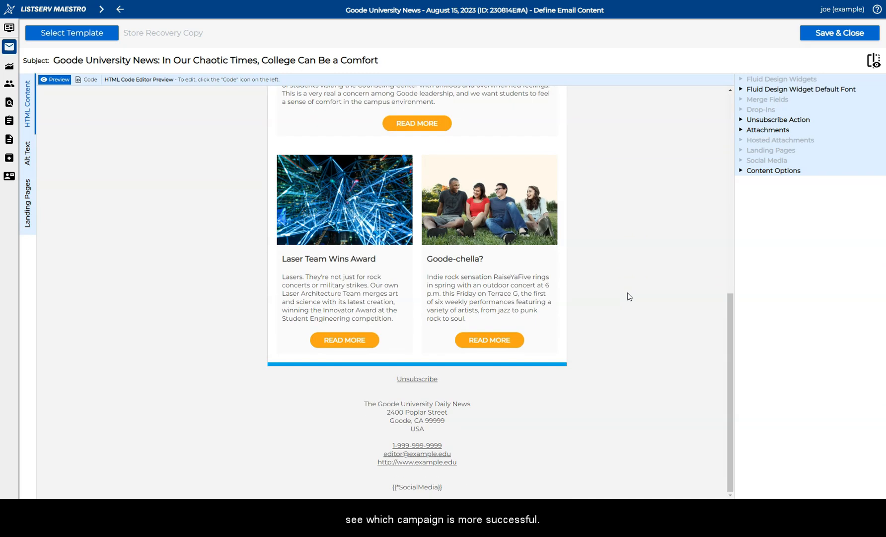
{"action": "scroll", "coordinate": [629, 296], "scroll_direction": "up", "scroll_amount": 5}
{"action": "scroll", "coordinate": [629, 296], "scroll_direction": "up", "scroll_amount": 4}
{"action": "left_click", "coordinate": [630, 286]}
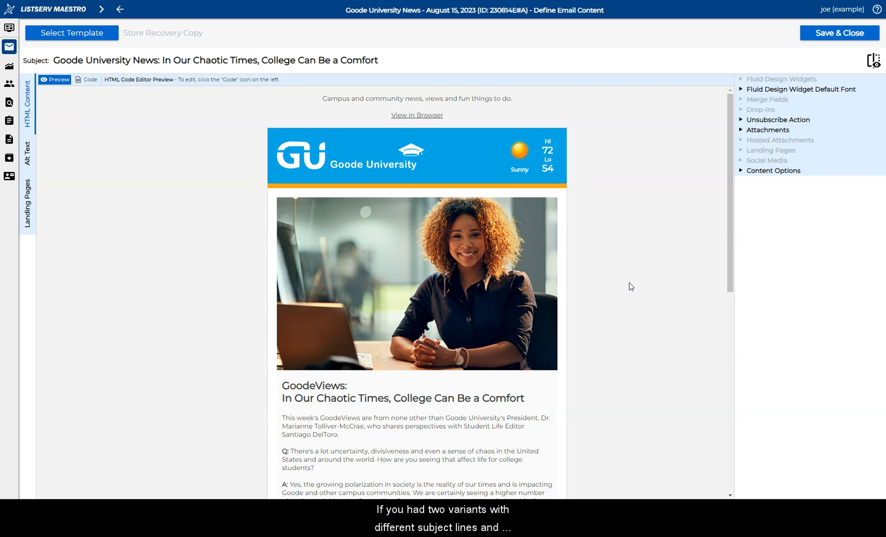
{"action": "left_click", "coordinate": [400, 59]}
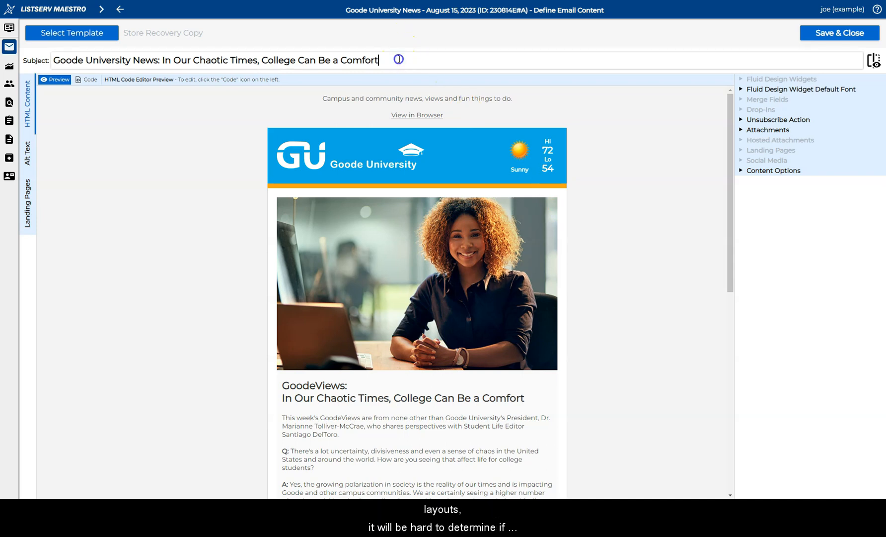
{"action": "left_click", "coordinate": [624, 291]}
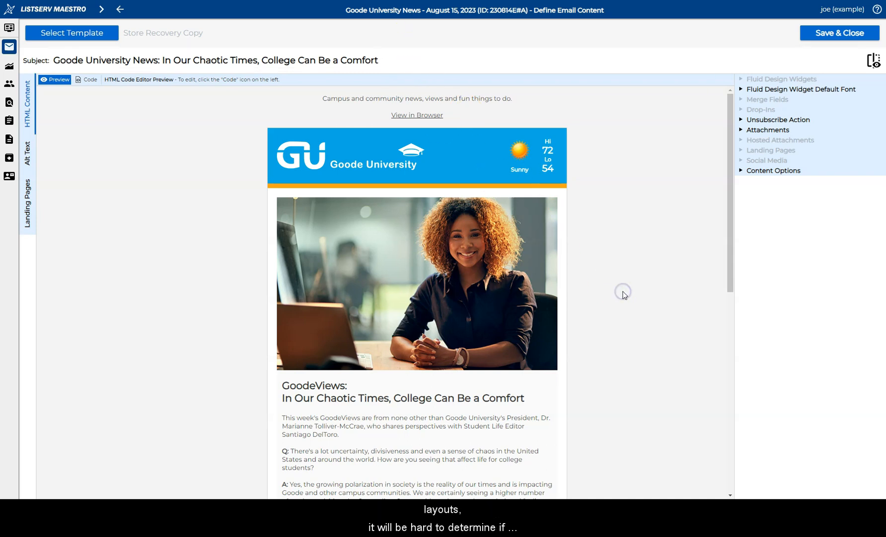
{"action": "scroll", "coordinate": [625, 295], "scroll_direction": "down", "scroll_amount": 3}
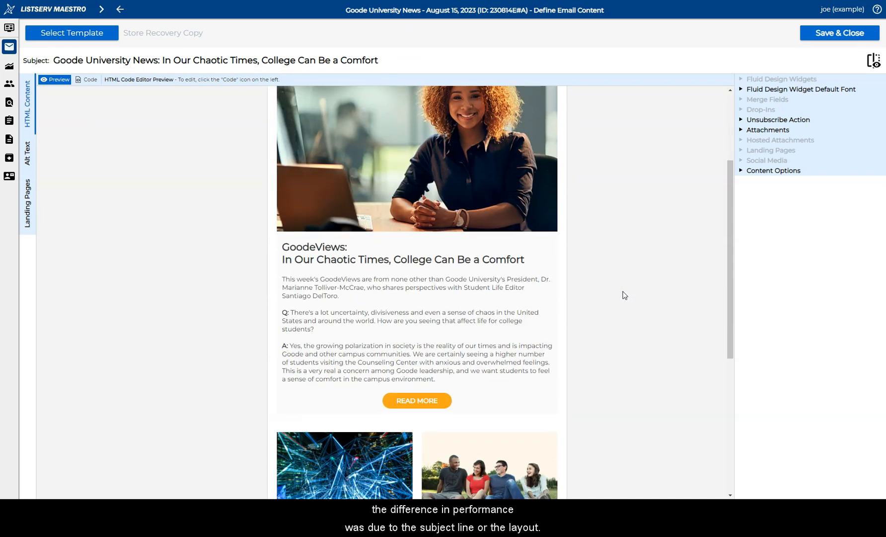
{"action": "scroll", "coordinate": [624, 294], "scroll_direction": "up", "scroll_amount": 3}
{"action": "left_click", "coordinate": [402, 65]}
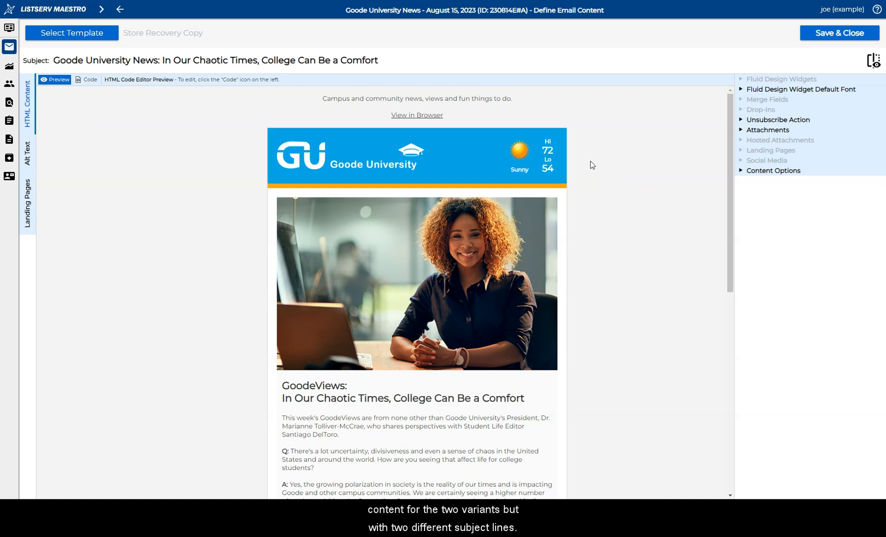
Save variant A's email content and copy all settings from job 230814E#A into variant job 230814E#B.
{"action": "left_click", "coordinate": [840, 33]}
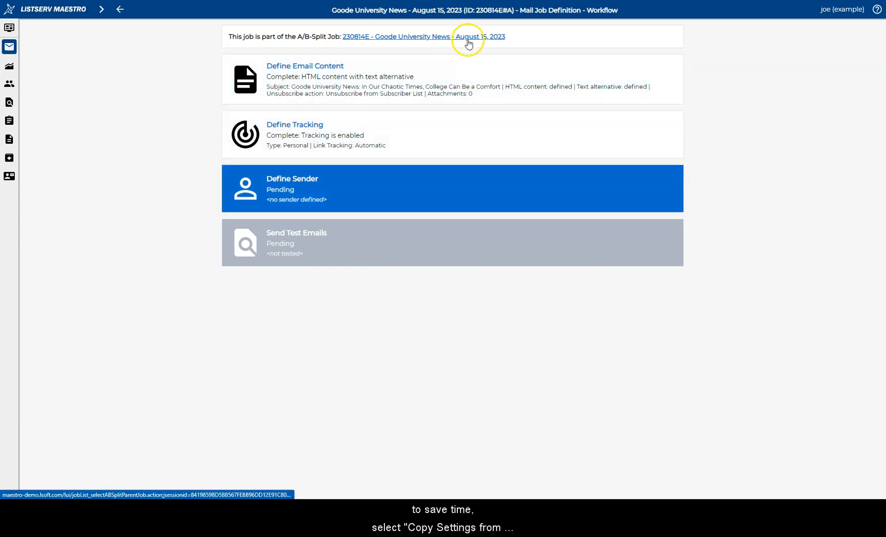
{"action": "left_click", "coordinate": [467, 38]}
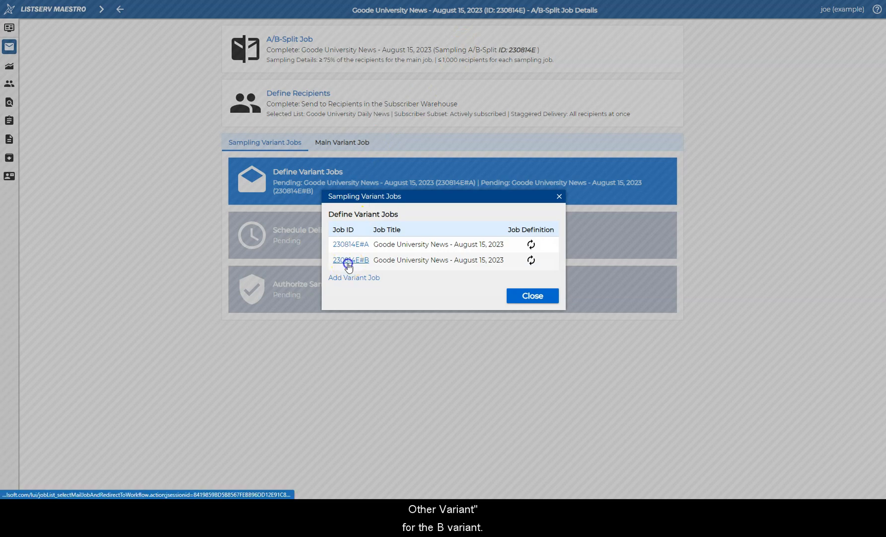
{"action": "left_click", "coordinate": [347, 262]}
{"action": "left_click", "coordinate": [99, 10]}
{"action": "left_click", "coordinate": [164, 65]}
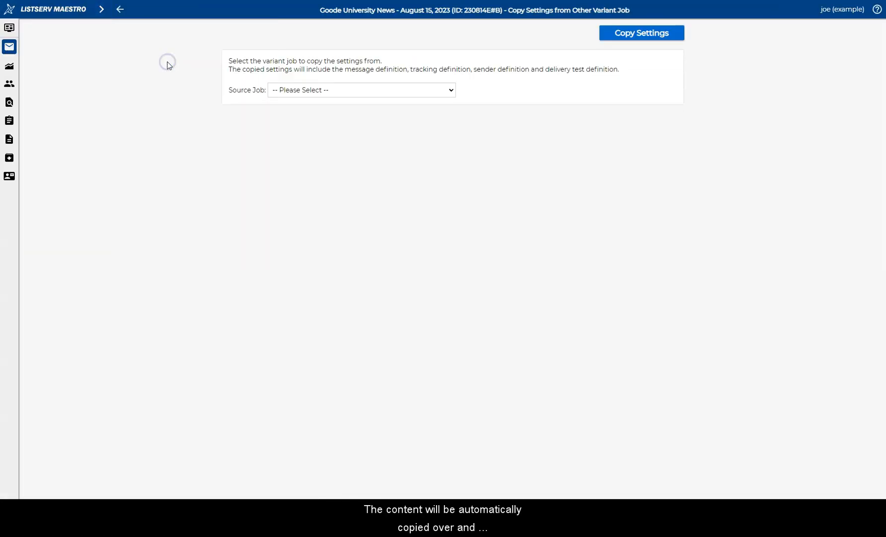
{"action": "left_click", "coordinate": [321, 90]}
{"action": "left_click", "coordinate": [348, 110]}
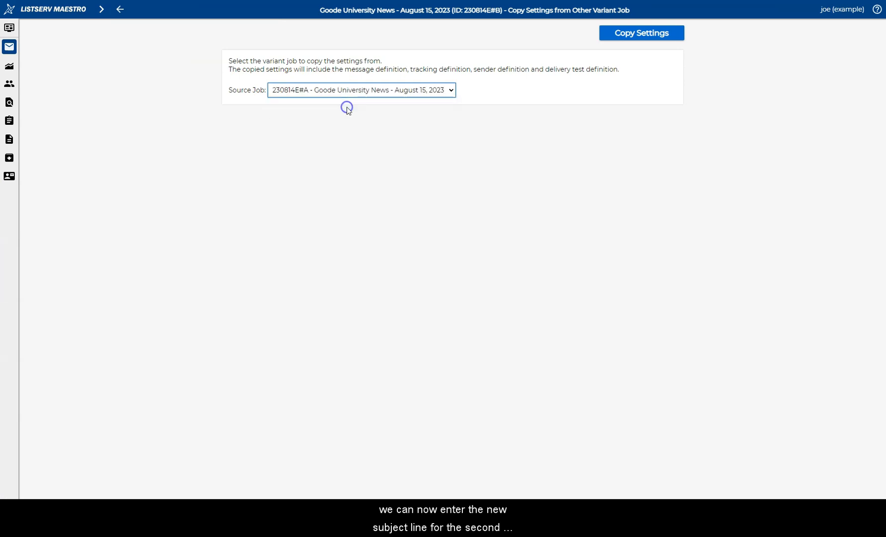
{"action": "left_click", "coordinate": [645, 32]}
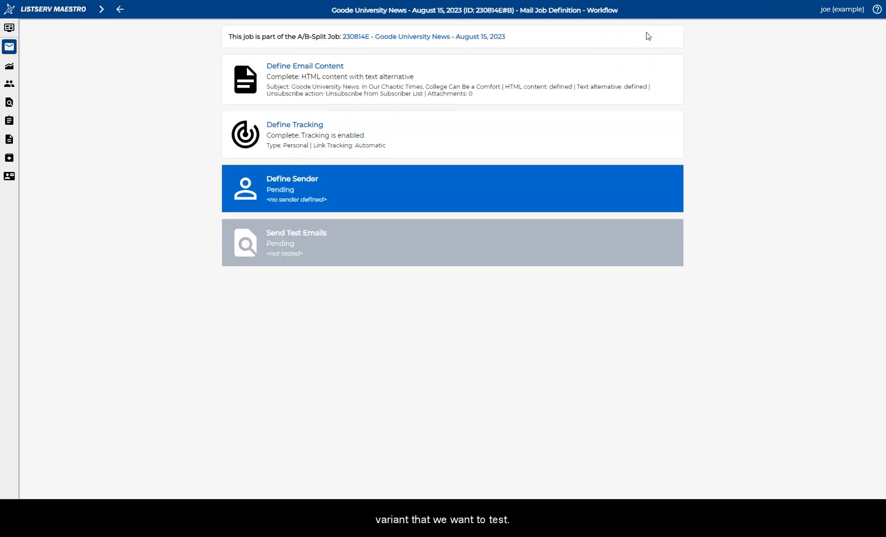
Change variant B's email subject to "Goode University News: Laser Team Wins Award" and save the content.
{"action": "left_click", "coordinate": [428, 88]}
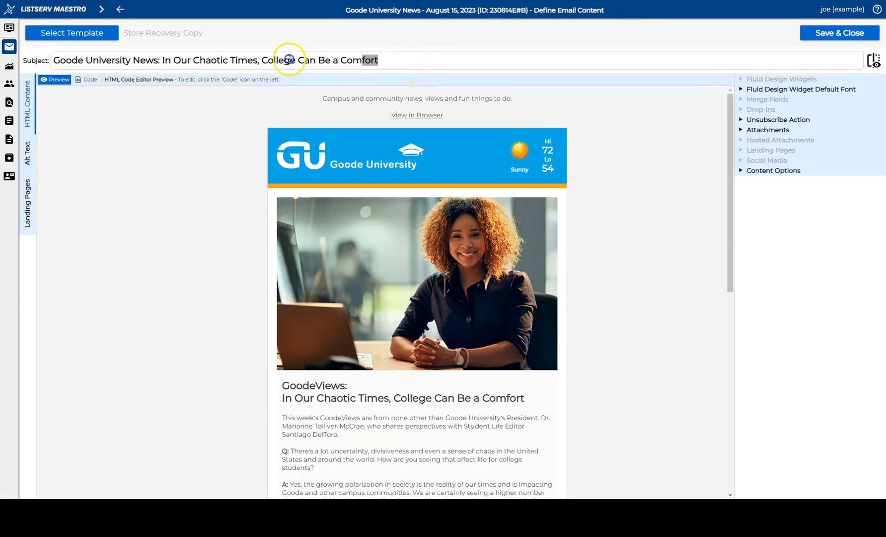
{"action": "left_click_drag", "start_coordinate": [383, 60], "coordinate": [30, 57]}
{"action": "key", "text": "ctrl+v"}
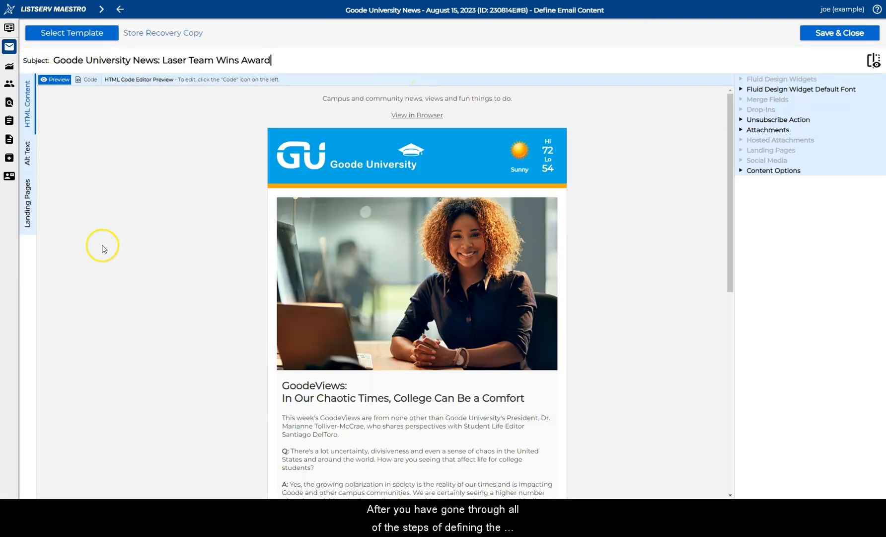
{"action": "left_click", "coordinate": [834, 35]}
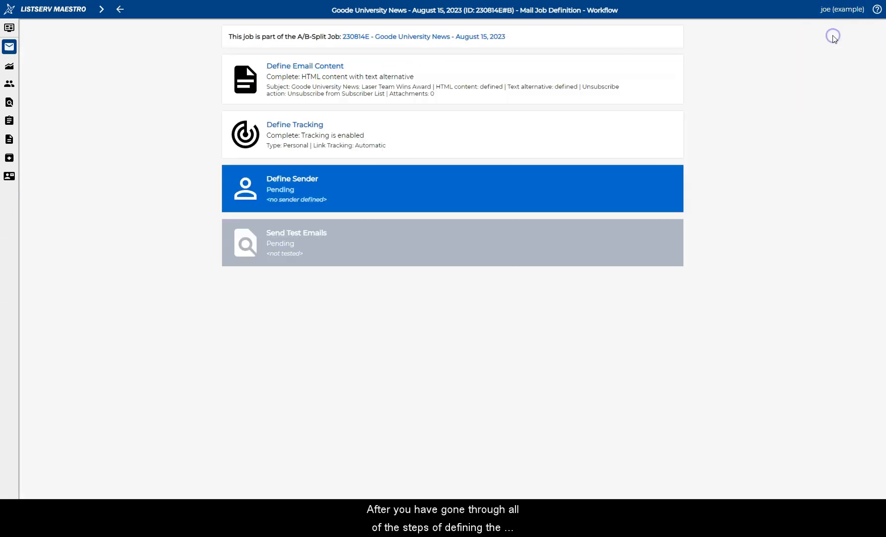
Define variant B's sender from the "Goode University - News" profile, save it and open the test email stage.
{"action": "left_click", "coordinate": [324, 184]}
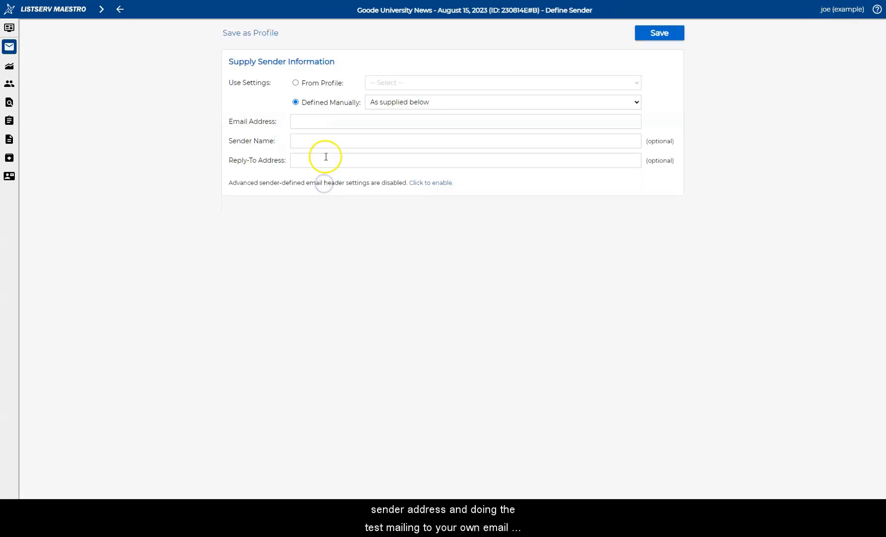
{"action": "left_click", "coordinate": [333, 83]}
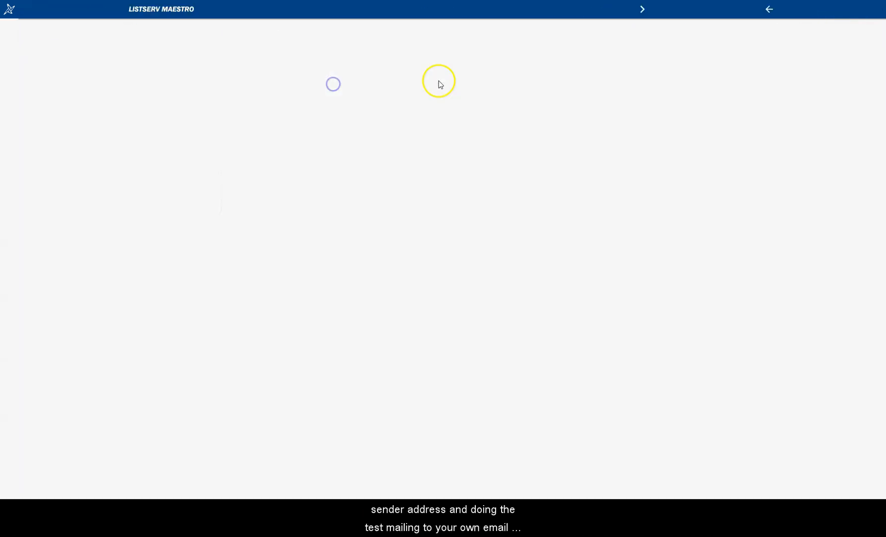
{"action": "left_click", "coordinate": [444, 83]}
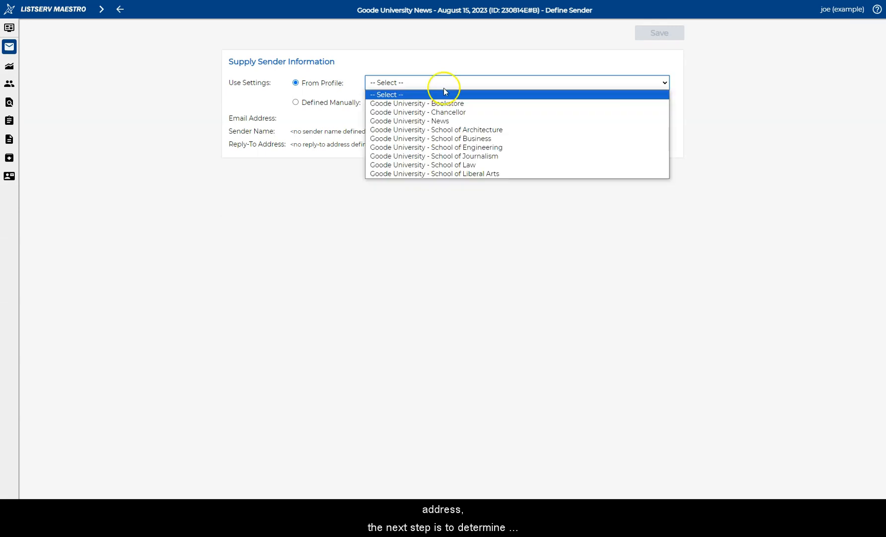
{"action": "left_click", "coordinate": [437, 121]}
{"action": "left_click", "coordinate": [659, 31]}
{"action": "left_click", "coordinate": [452, 241]}
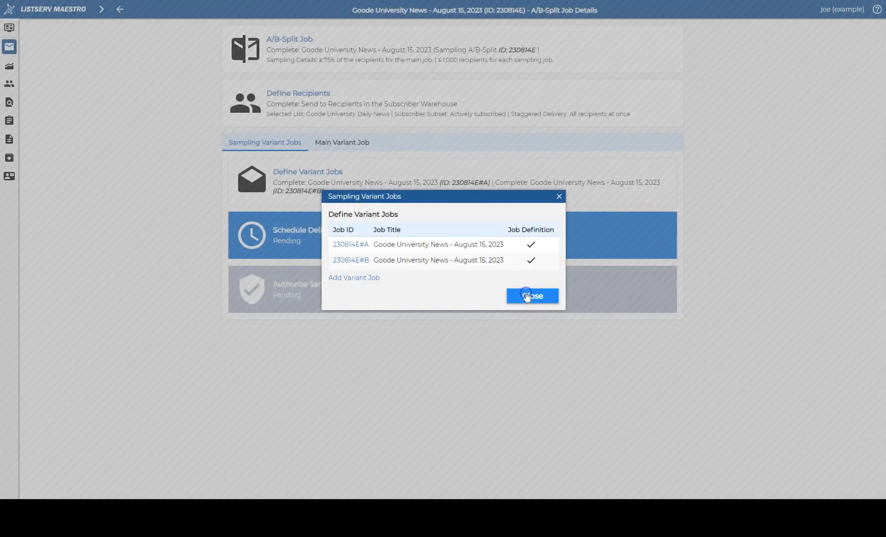
Schedule delivery of the sampling variant jobs for 08/15/2023 at 10:00.
{"action": "left_click", "coordinate": [525, 293]}
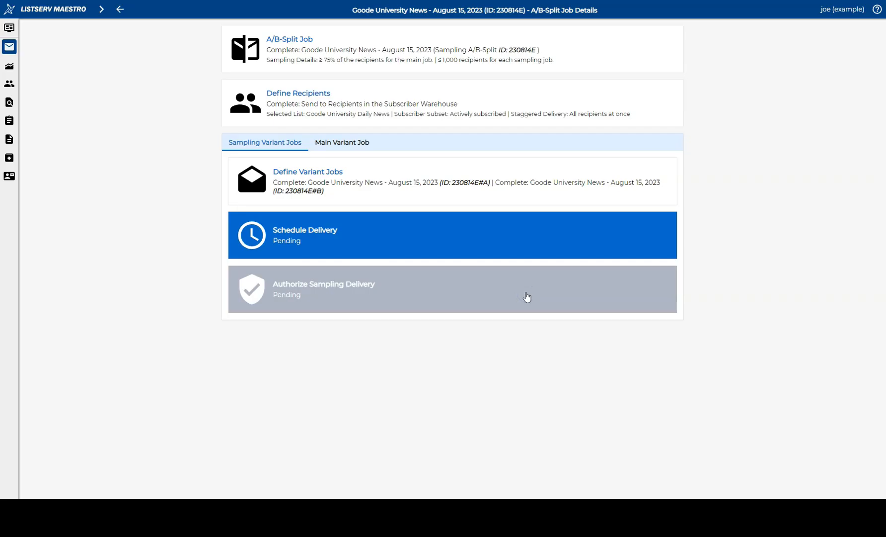
{"action": "left_click", "coordinate": [358, 228]}
{"action": "left_click", "coordinate": [293, 143]}
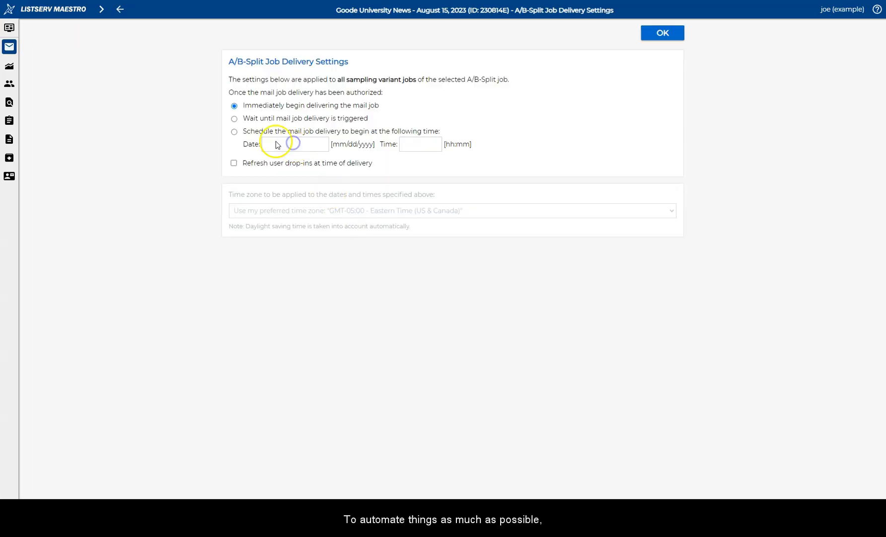
{"action": "left_click", "coordinate": [234, 132]}
{"action": "left_click", "coordinate": [268, 144]}
{"action": "left_click", "coordinate": [292, 215]}
{"action": "left_click", "coordinate": [406, 143]}
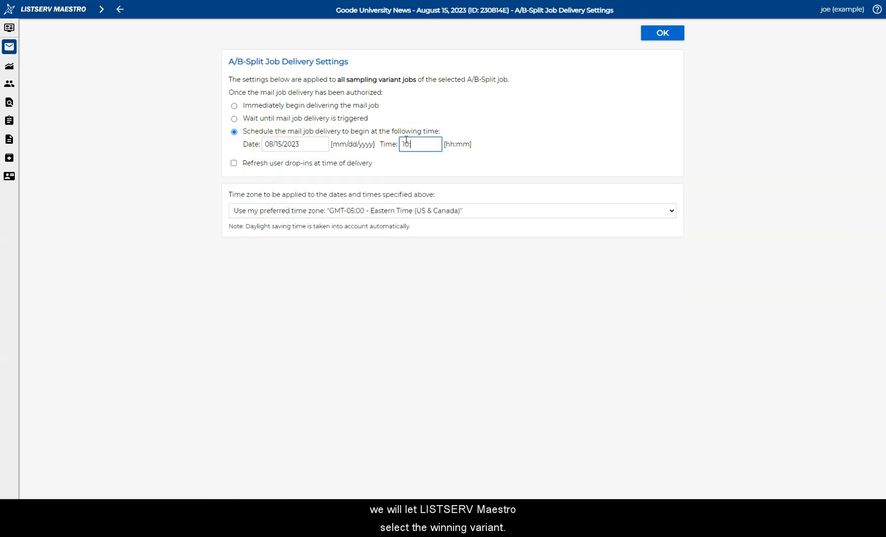
{"action": "left_click", "coordinate": [663, 32]}
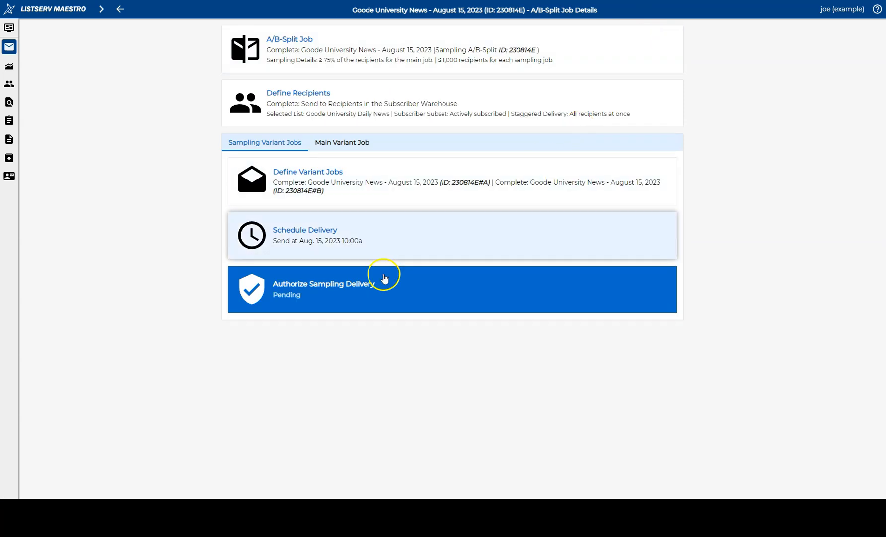
Authorize the sampling delivery of the A/B-split job and confirm the authorization.
{"action": "left_click", "coordinate": [369, 282]}
{"action": "left_click", "coordinate": [619, 33]}
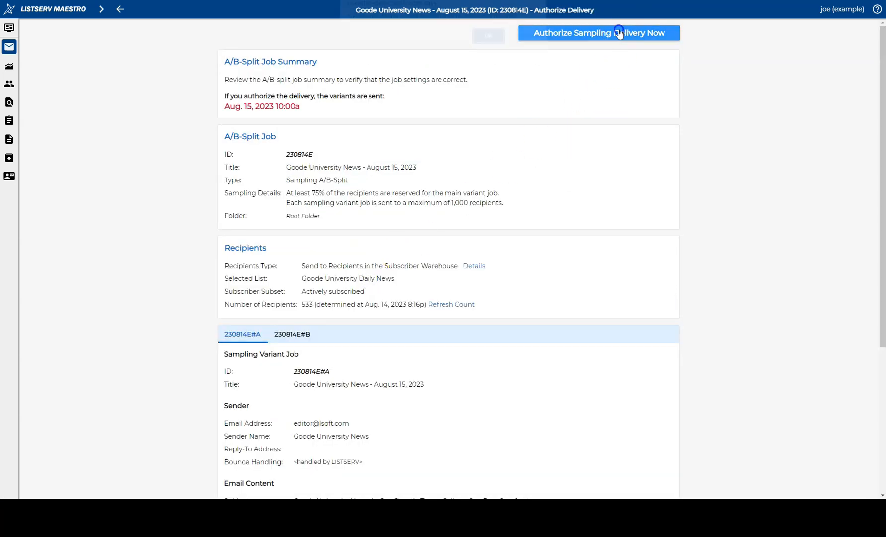
{"action": "left_click", "coordinate": [491, 43]}
{"action": "left_click", "coordinate": [670, 39]}
Define the main variant job automatically by tracking metric, with the variant with highest open rate as winner.
{"action": "left_click", "coordinate": [353, 142]}
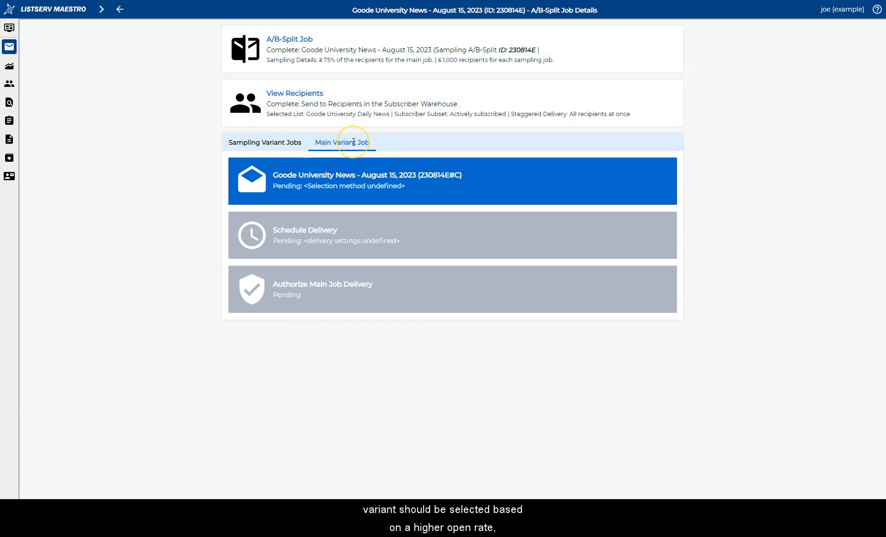
{"action": "left_click", "coordinate": [358, 181]}
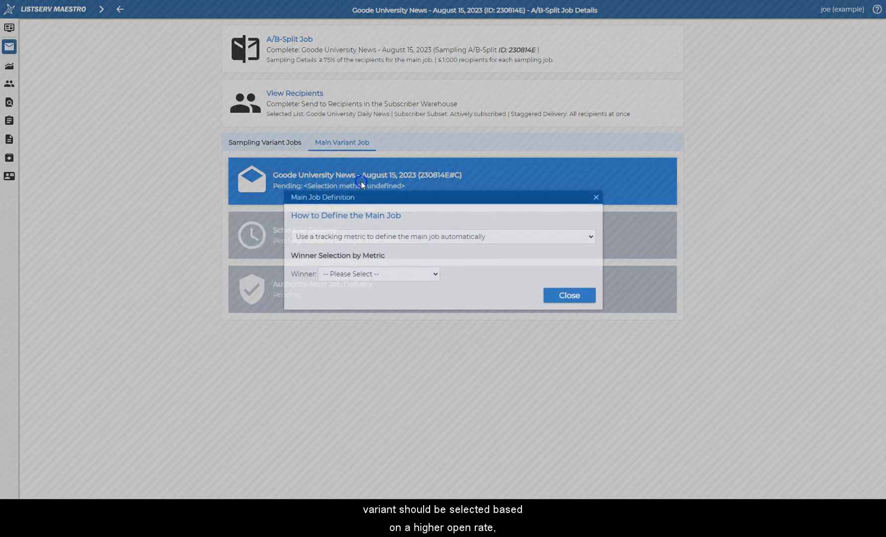
{"action": "left_click", "coordinate": [365, 278]}
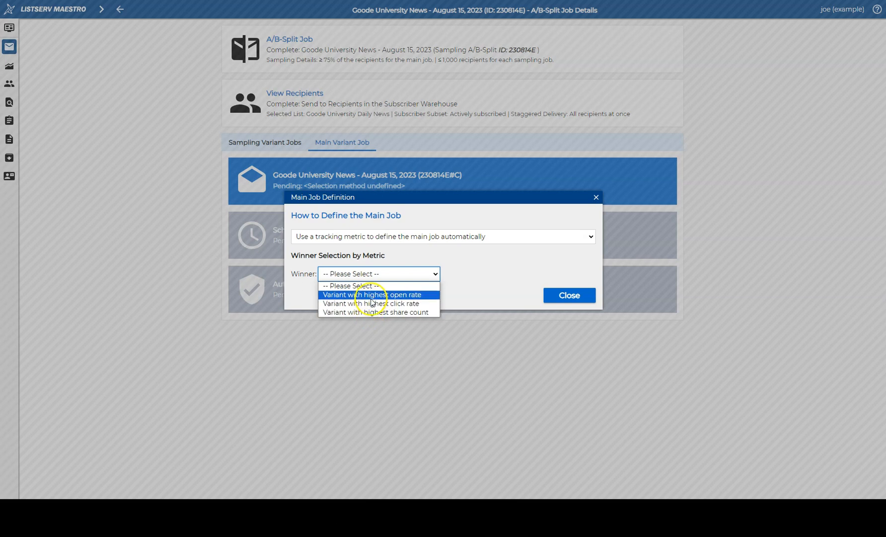
{"action": "left_click", "coordinate": [371, 297]}
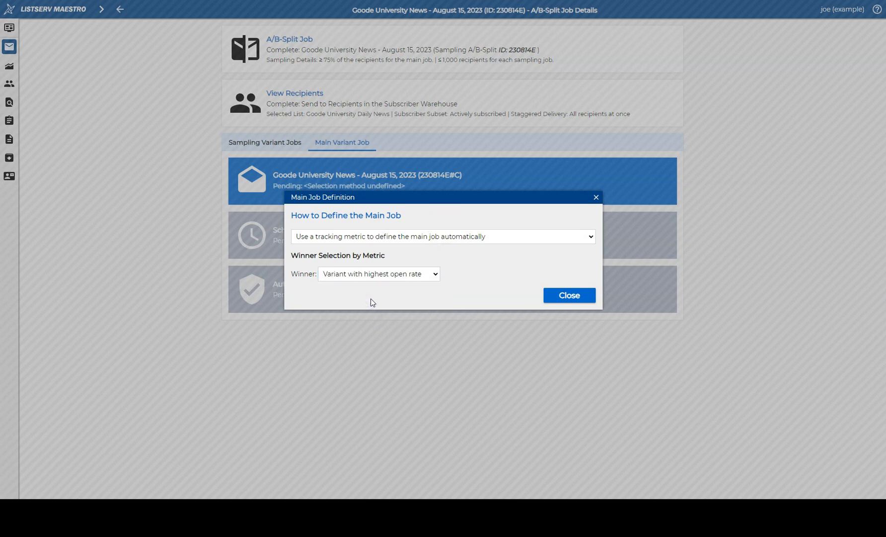
{"action": "left_click", "coordinate": [570, 295]}
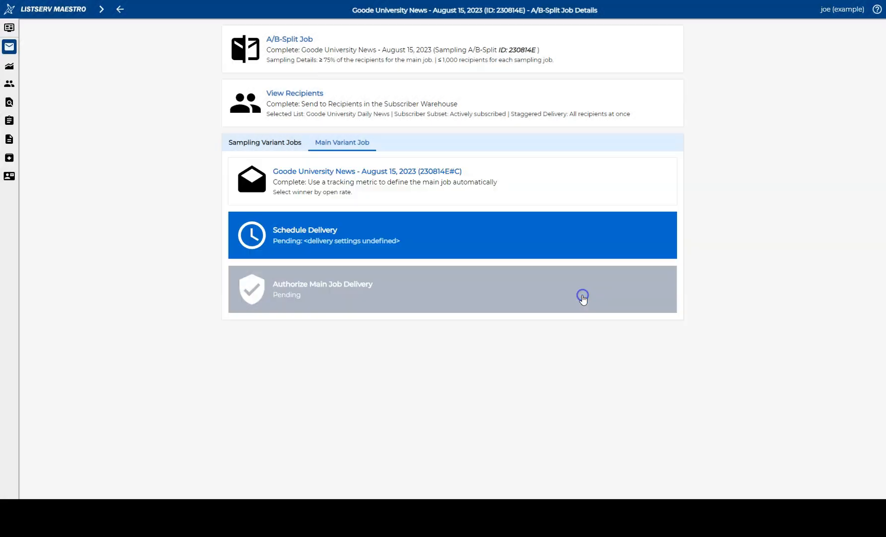
Open the main job's delivery schedule and set the tracking event collection period after sampling delivery to 3 days.
{"action": "left_click", "coordinate": [391, 230]}
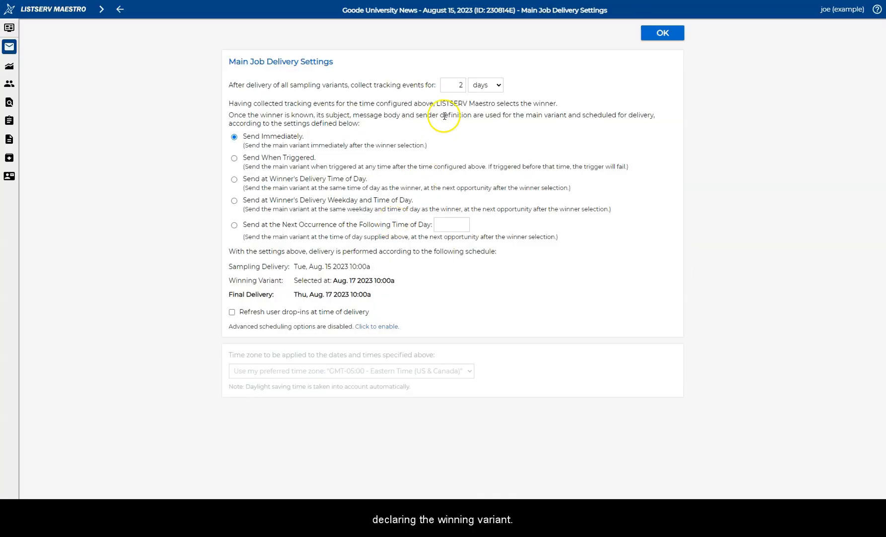
{"action": "left_click", "coordinate": [499, 85]}
{"action": "left_click", "coordinate": [499, 85]}
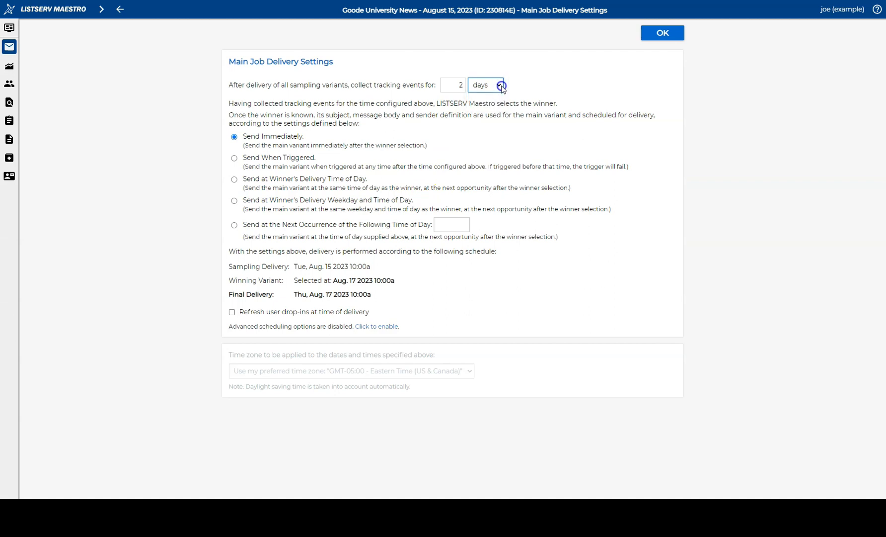
{"action": "left_click", "coordinate": [463, 83]}
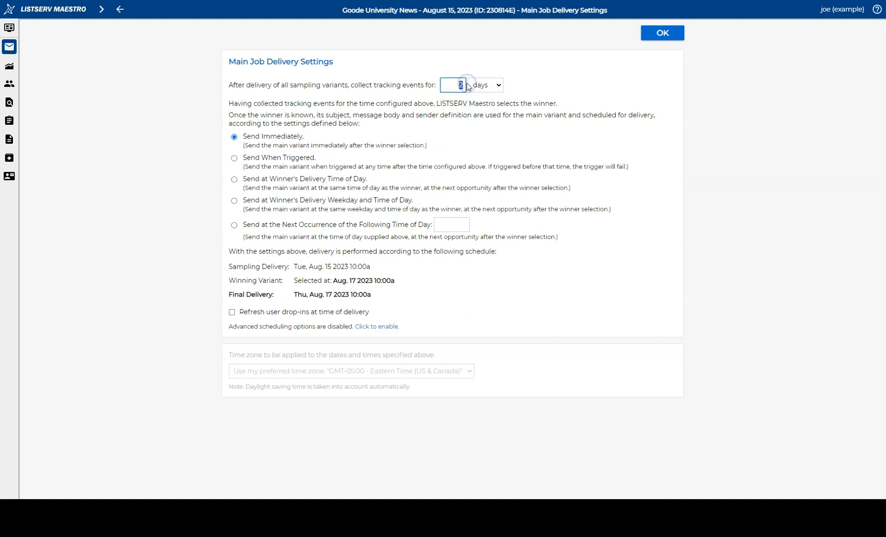
{"action": "left_click", "coordinate": [477, 139]}
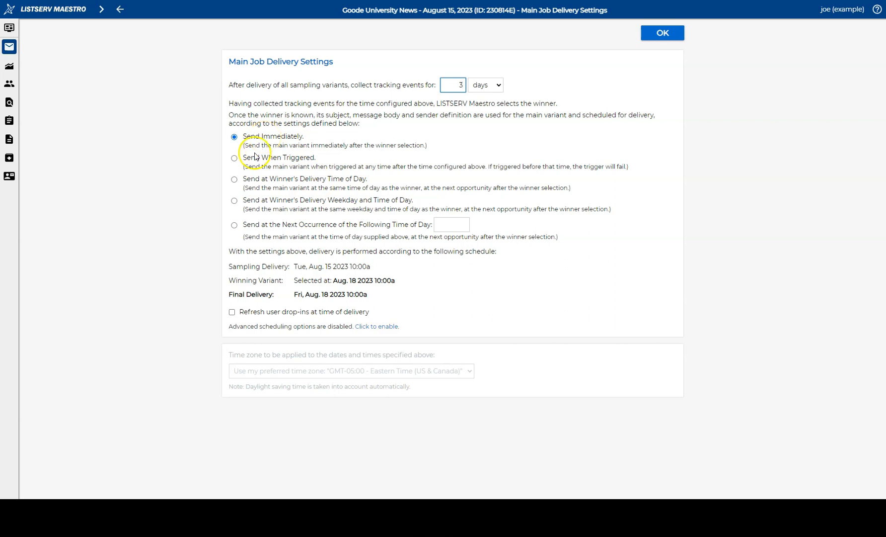
Set the main variant to send immediately after the winner selection and save the main job delivery settings.
{"action": "left_click", "coordinate": [235, 180]}
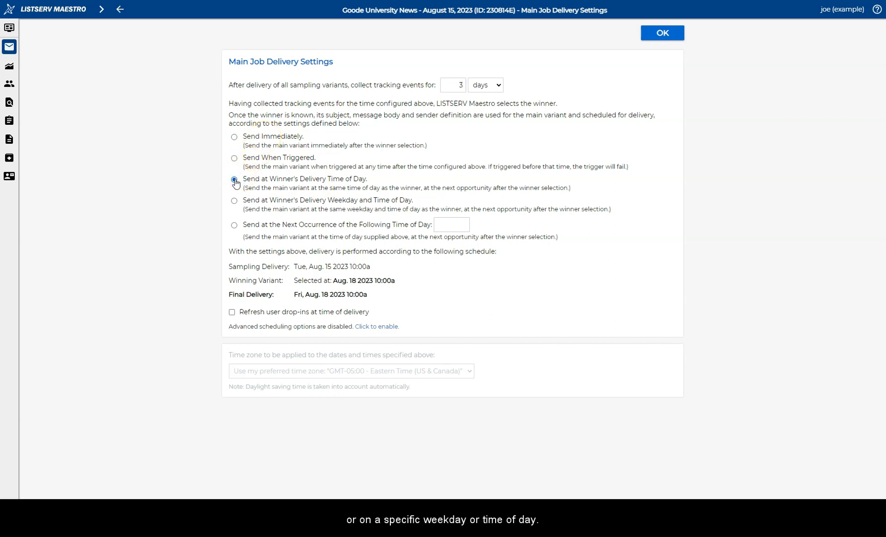
{"action": "left_click", "coordinate": [234, 201]}
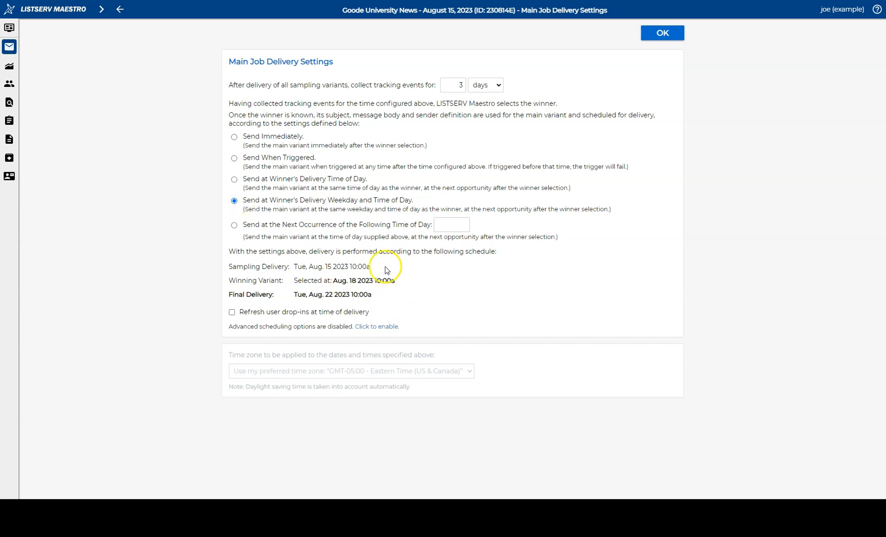
{"action": "left_click", "coordinate": [235, 138]}
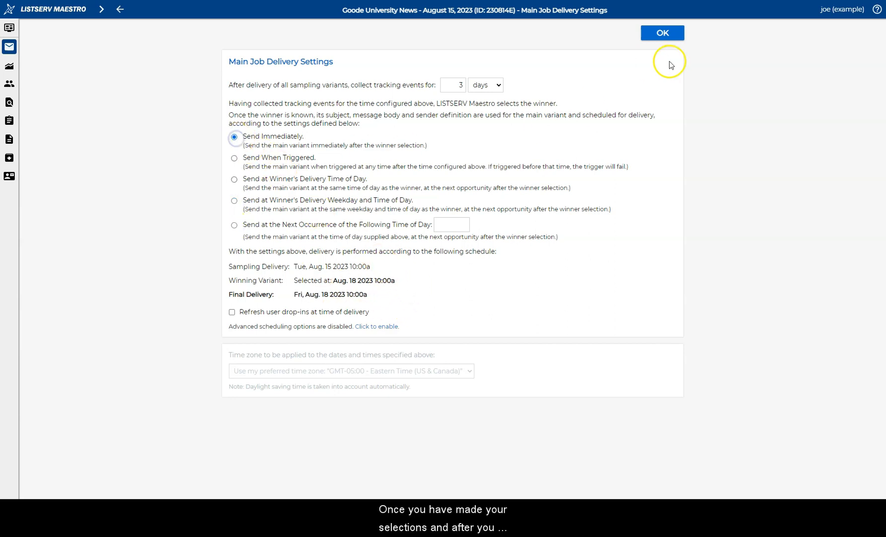
{"action": "left_click", "coordinate": [664, 33]}
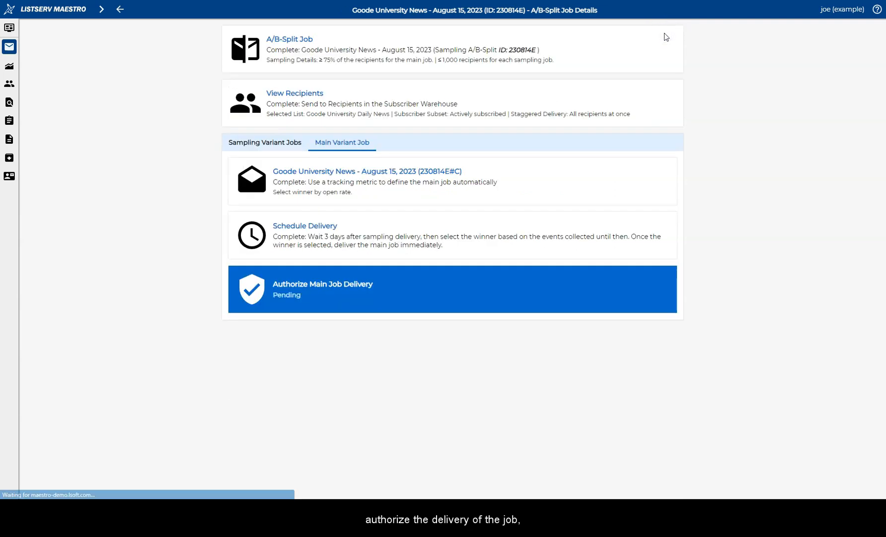
Authorize the main job delivery of the A/B-split job and confirm the authorization.
{"action": "left_click", "coordinate": [386, 282]}
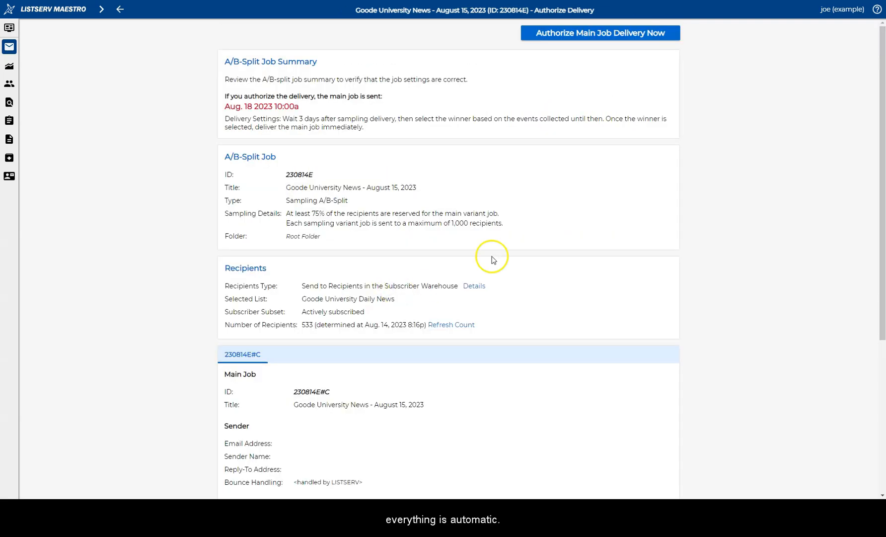
{"action": "left_click", "coordinate": [619, 33]}
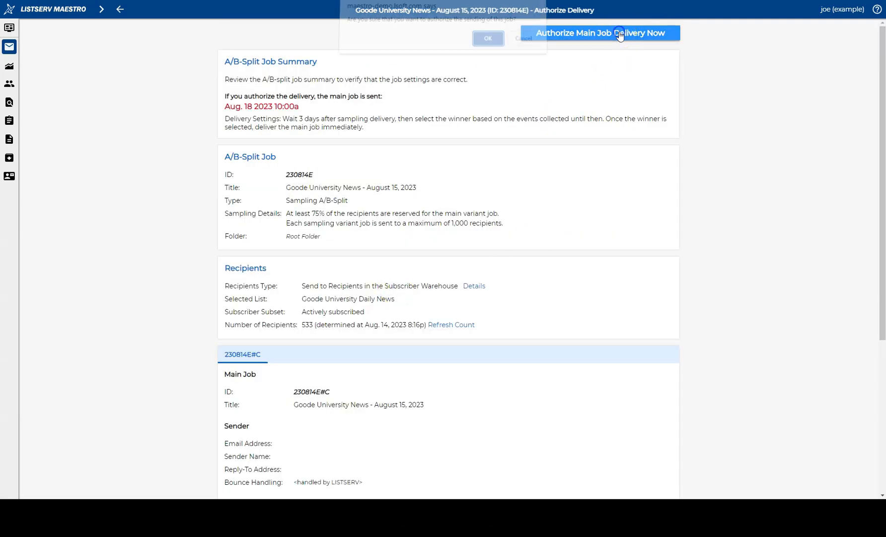
{"action": "left_click", "coordinate": [487, 44]}
{"action": "left_click", "coordinate": [659, 35]}
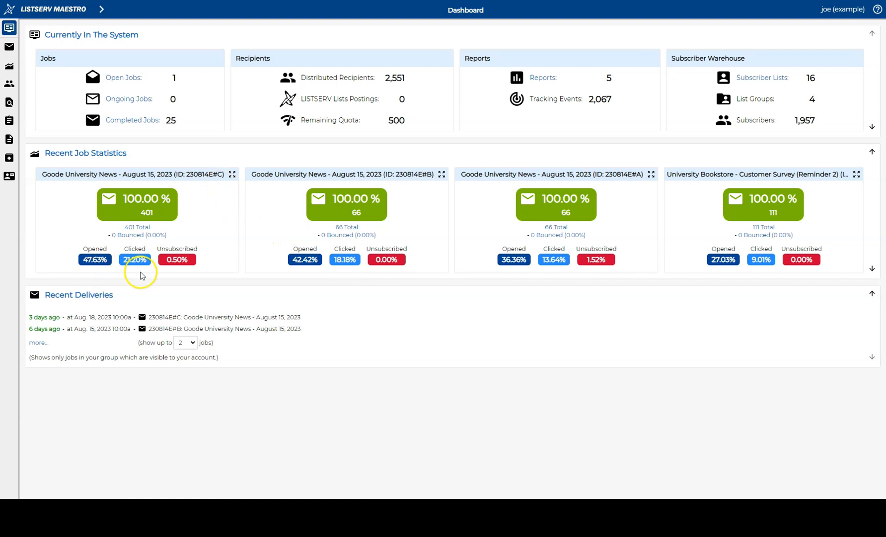
Examine the main variant job's statistics report, covering the tracking event overview, click activity by link and click rates marked on the message.
{"action": "left_click", "coordinate": [232, 174]}
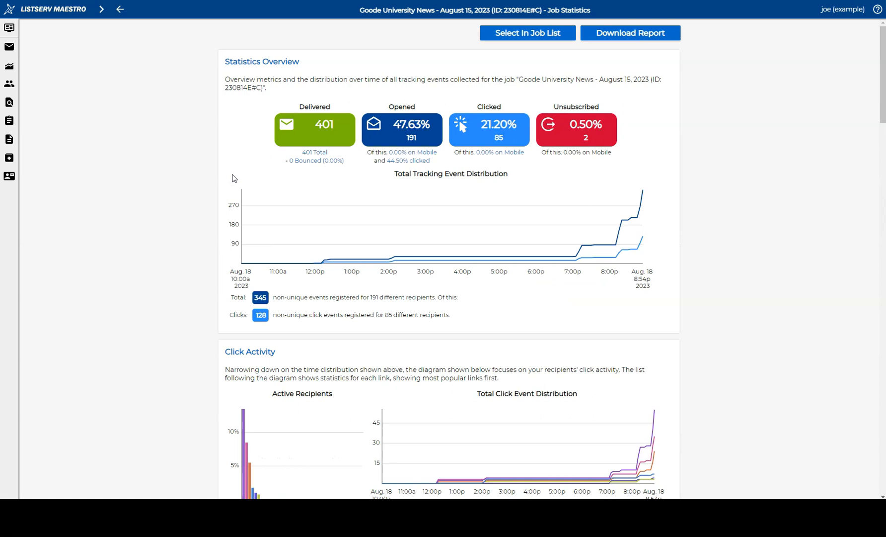
{"action": "mouse_move", "coordinate": [644, 195]}
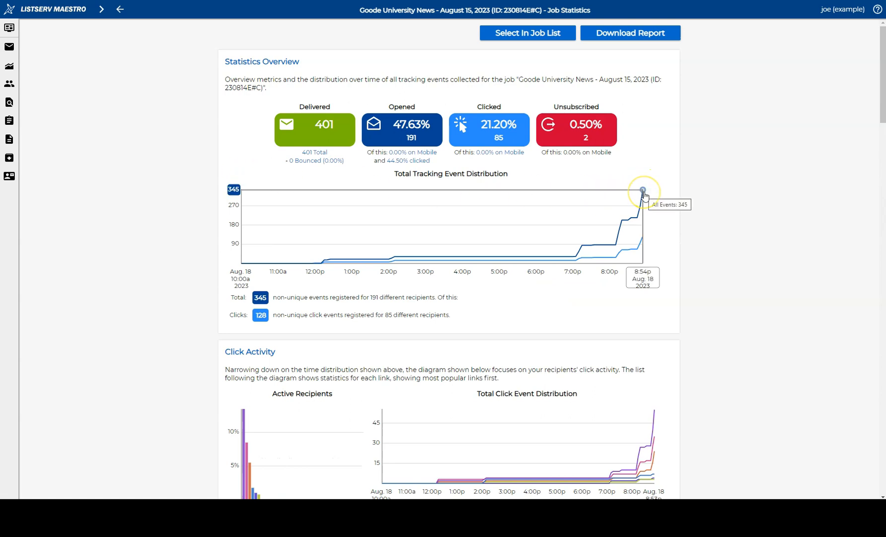
{"action": "scroll", "coordinate": [738, 305], "scroll_direction": "down", "scroll_amount": 6}
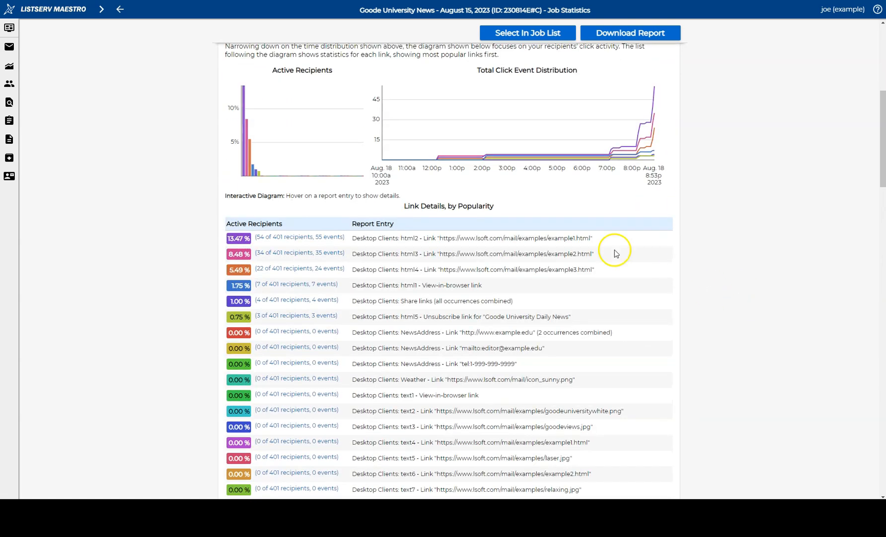
{"action": "scroll", "coordinate": [702, 302], "scroll_direction": "down", "scroll_amount": 6}
{"action": "scroll", "coordinate": [703, 305], "scroll_direction": "down", "scroll_amount": 18}
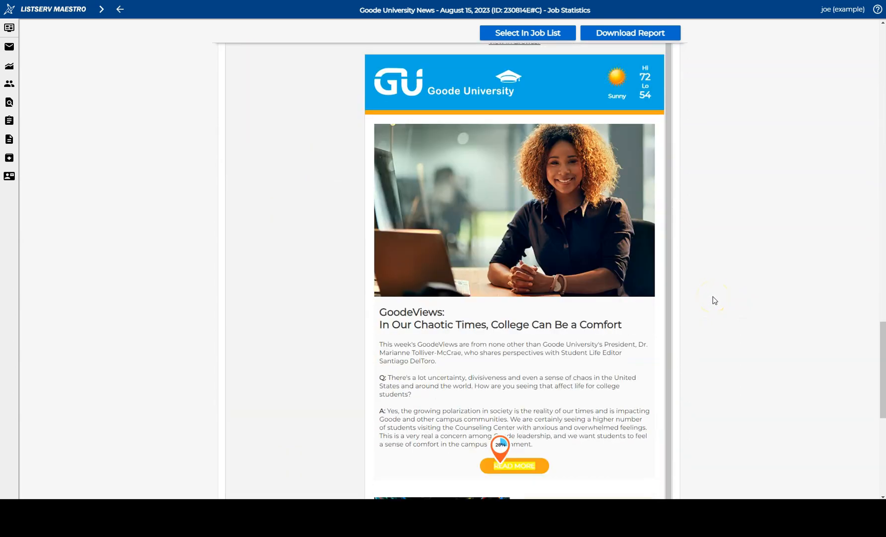
{"action": "scroll", "coordinate": [714, 297], "scroll_direction": "down", "scroll_amount": 2}
{"action": "scroll", "coordinate": [585, 322], "scroll_direction": "down", "scroll_amount": 1}
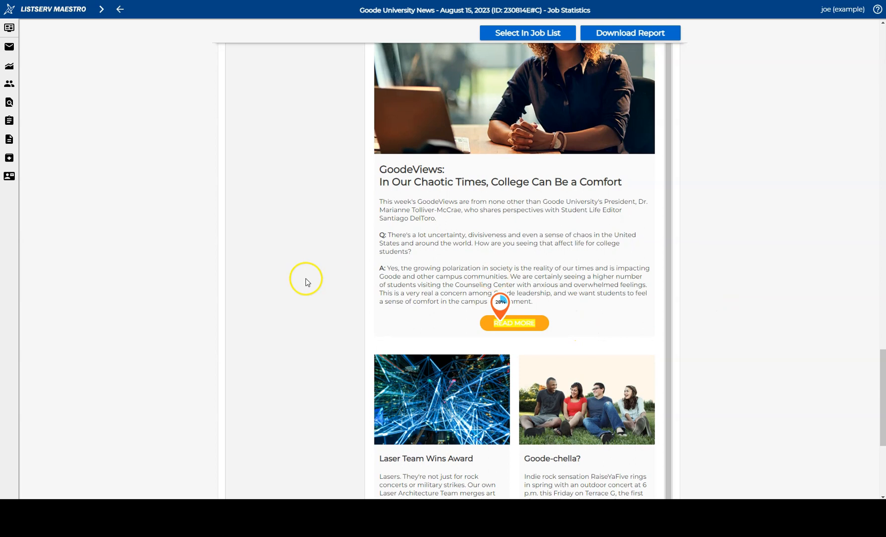
{"action": "scroll", "coordinate": [298, 282], "scroll_direction": "down", "scroll_amount": 5}
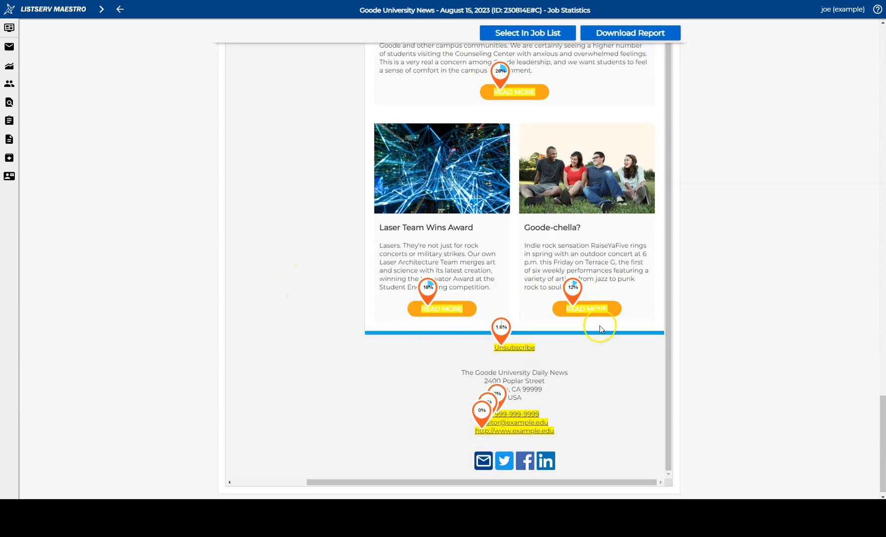
{"action": "scroll", "coordinate": [776, 308], "scroll_direction": "up", "scroll_amount": 5}
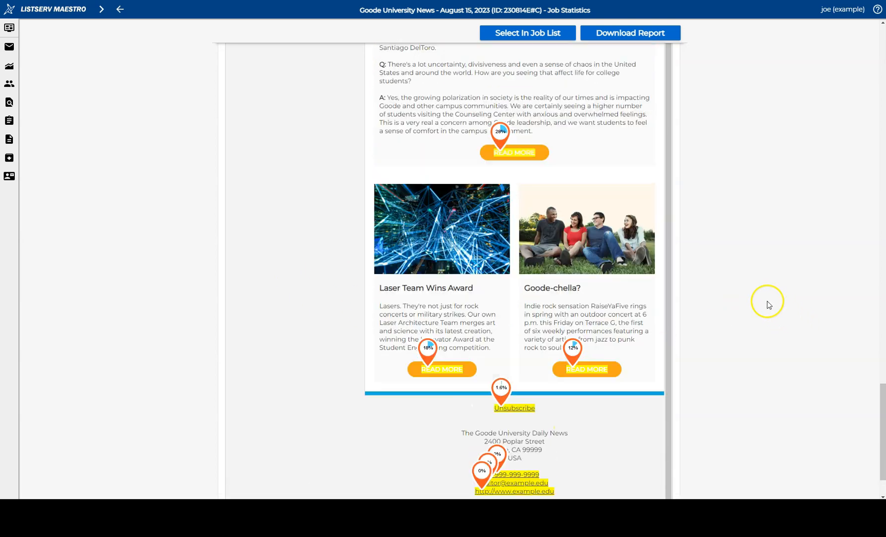
{"action": "scroll", "coordinate": [758, 259], "scroll_direction": "up", "scroll_amount": 20}
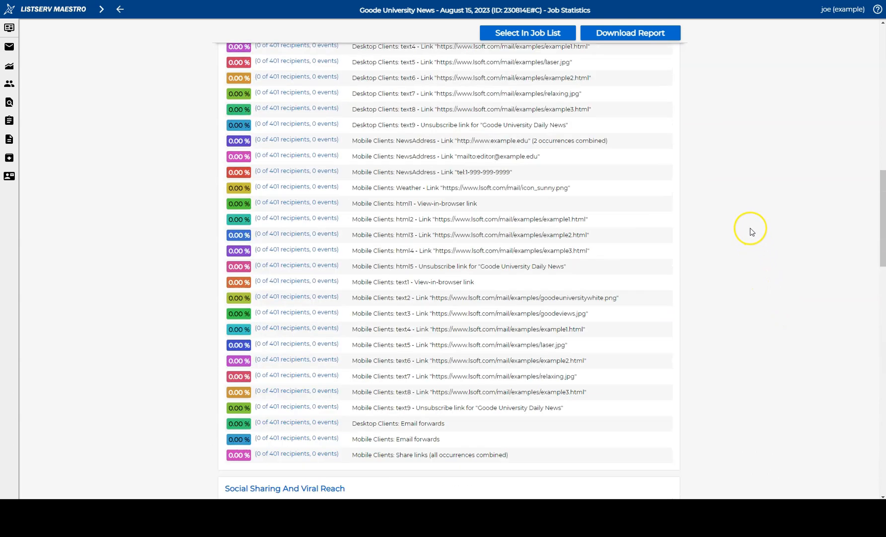
{"action": "scroll", "coordinate": [750, 231], "scroll_direction": "up", "scroll_amount": 5}
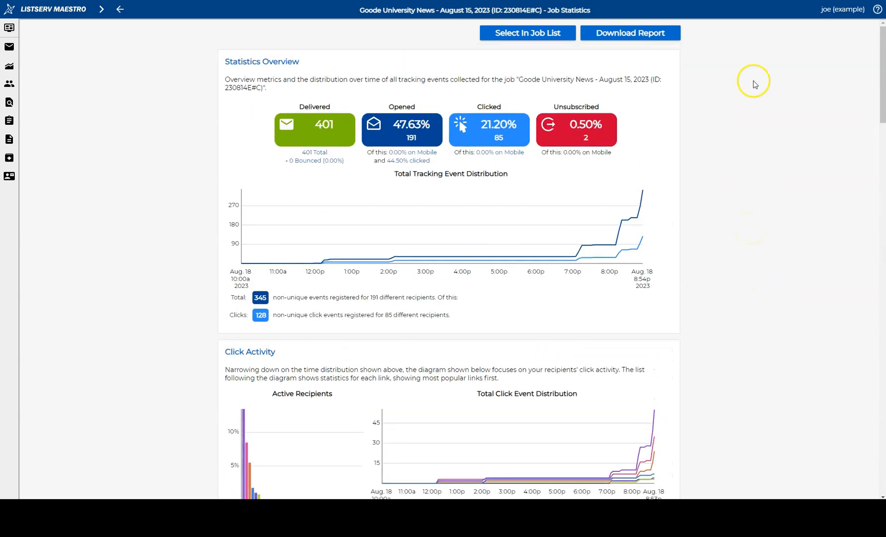